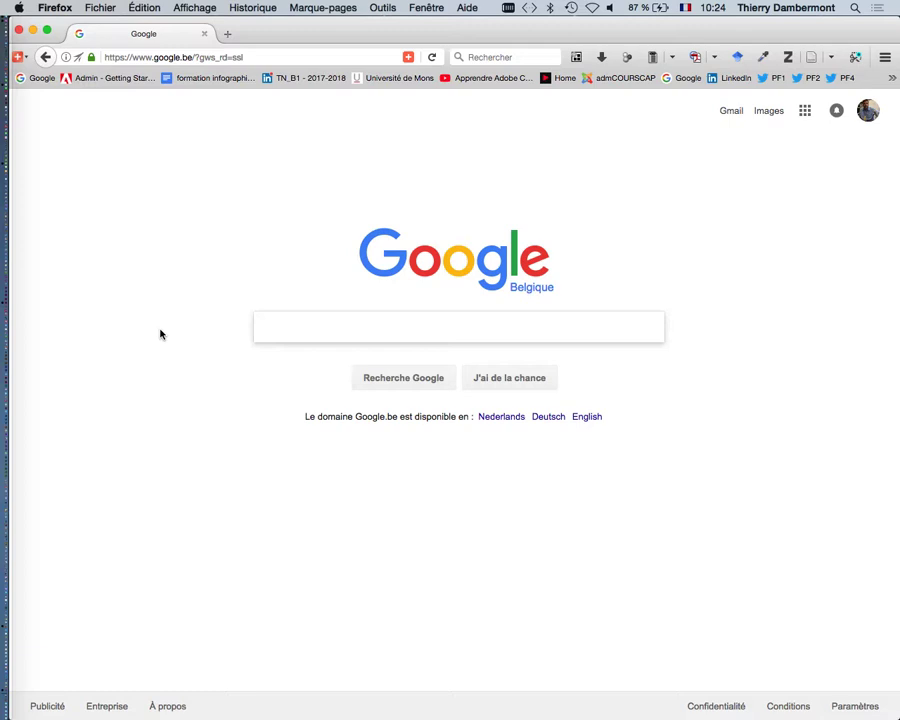
- Search Google for "camping" and show the image results
type("camping")
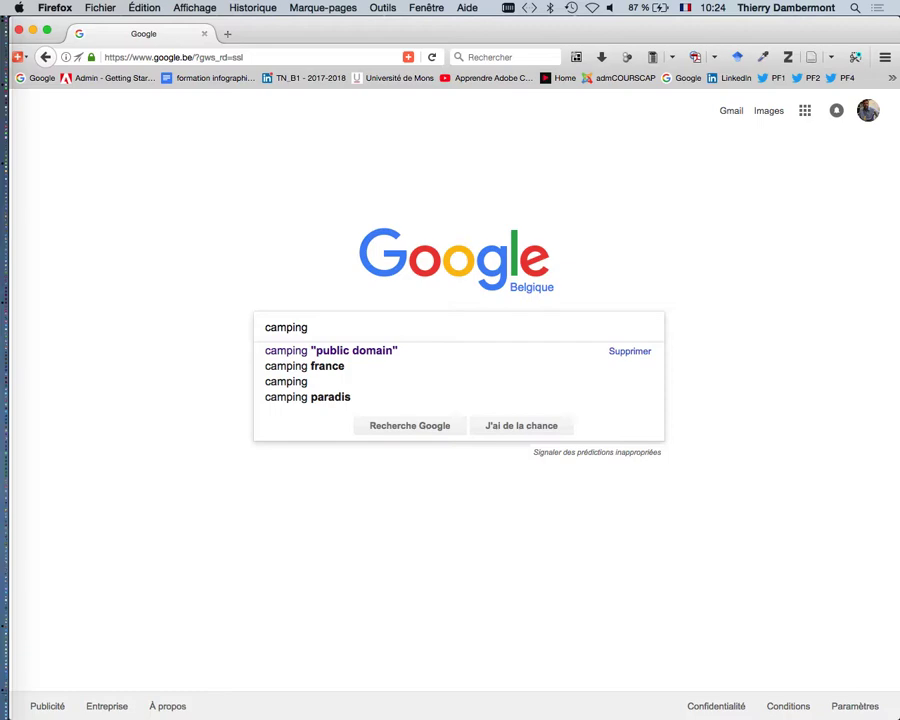
key("Return")
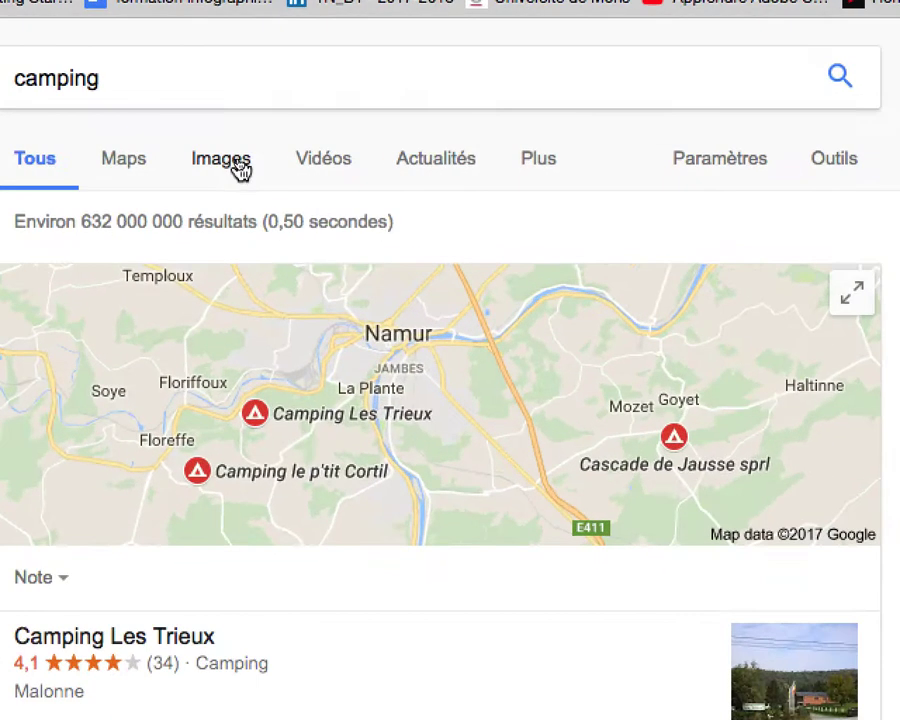
left_click(239, 165)
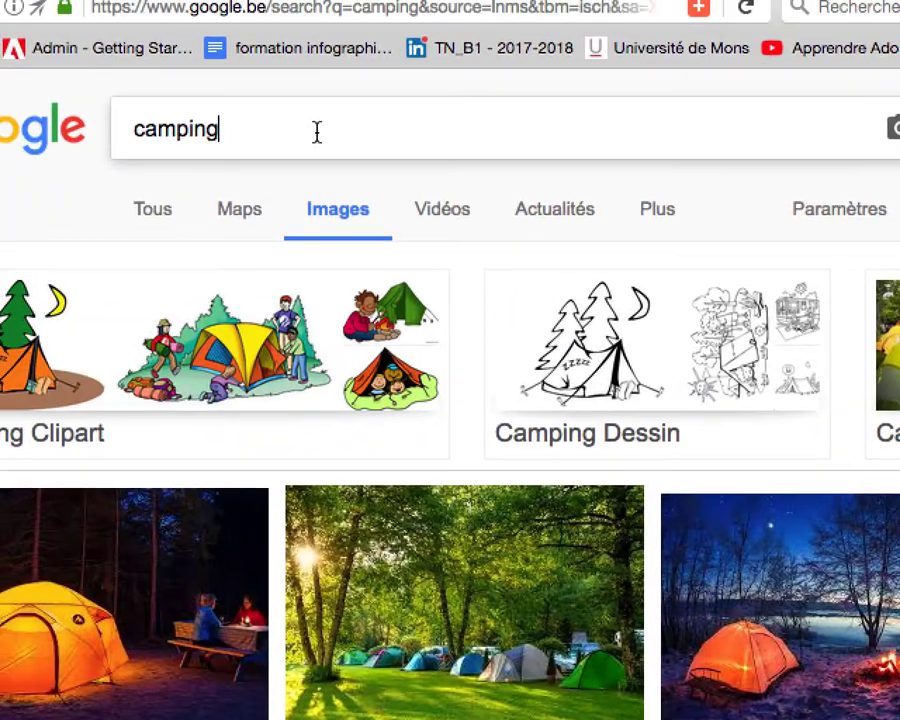
type("\"pu")
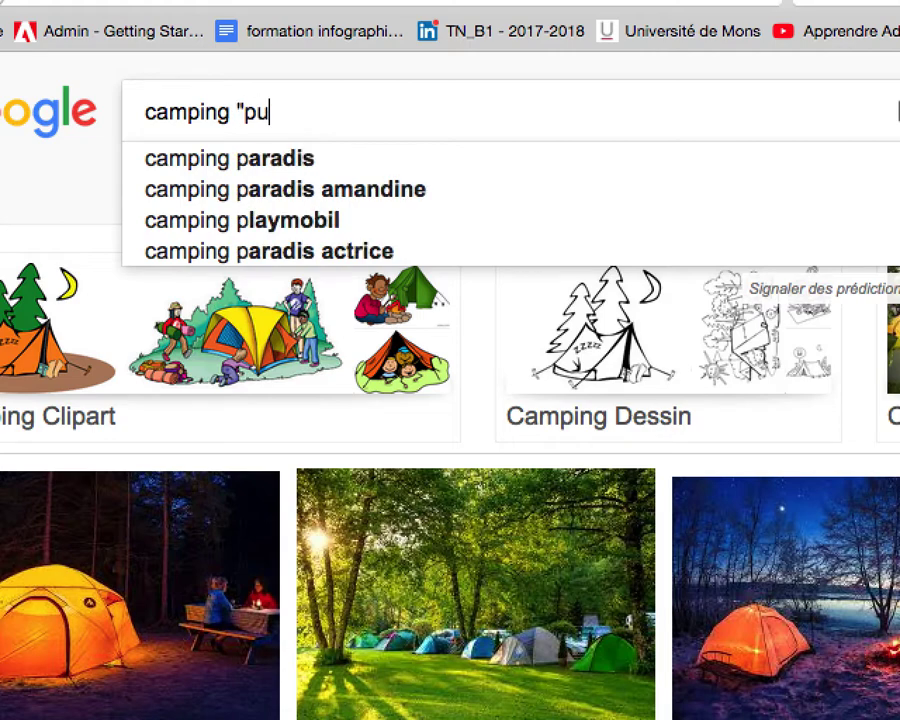
type("blic domain\"")
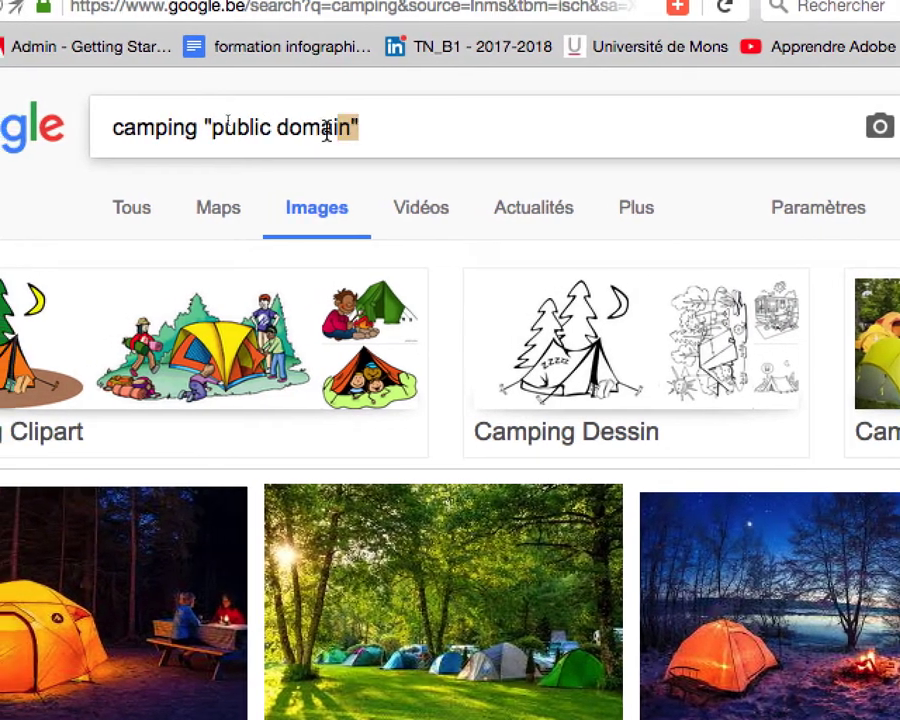
left_click_drag(325, 130, 216, 132)
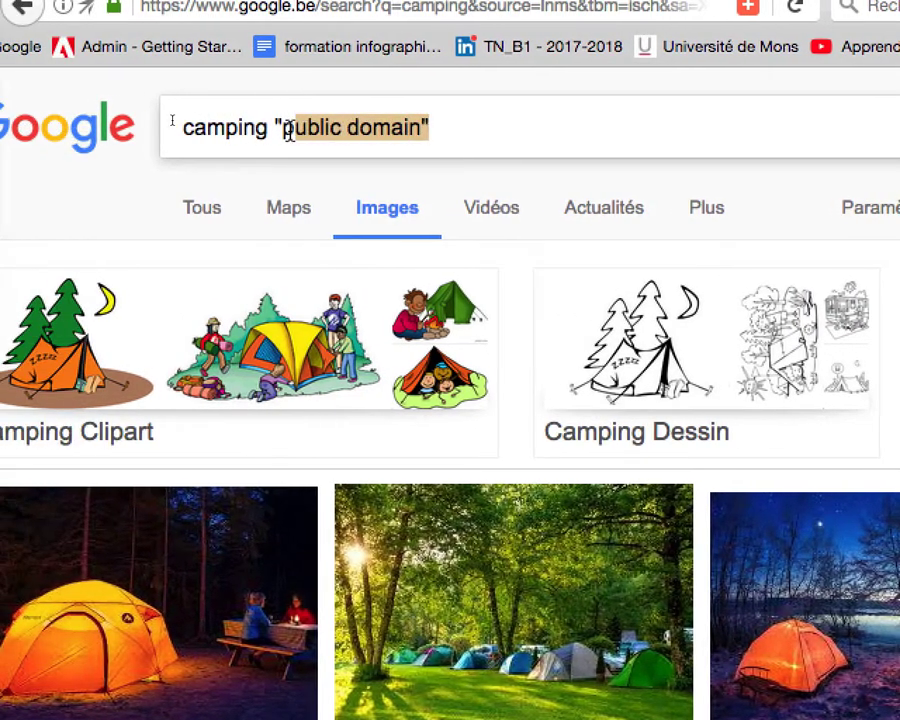
key("BackSpace")
key("BackSpace")
key("BackSpace")
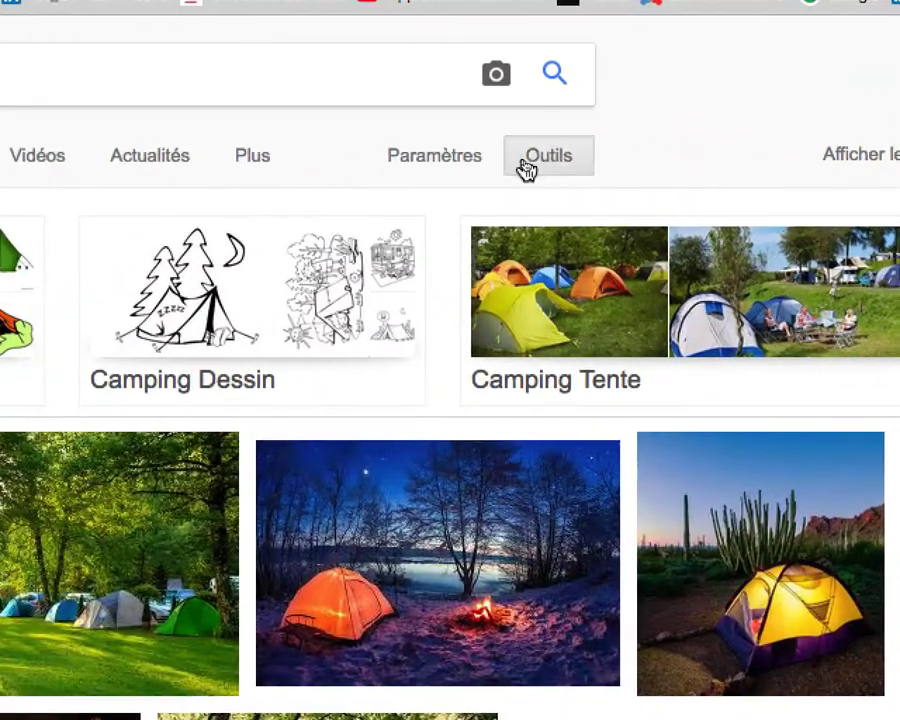
- Filter the camping images by the usage right "Réutilisation et modification autorisées"
left_click(400, 175)
left_click(418, 188)
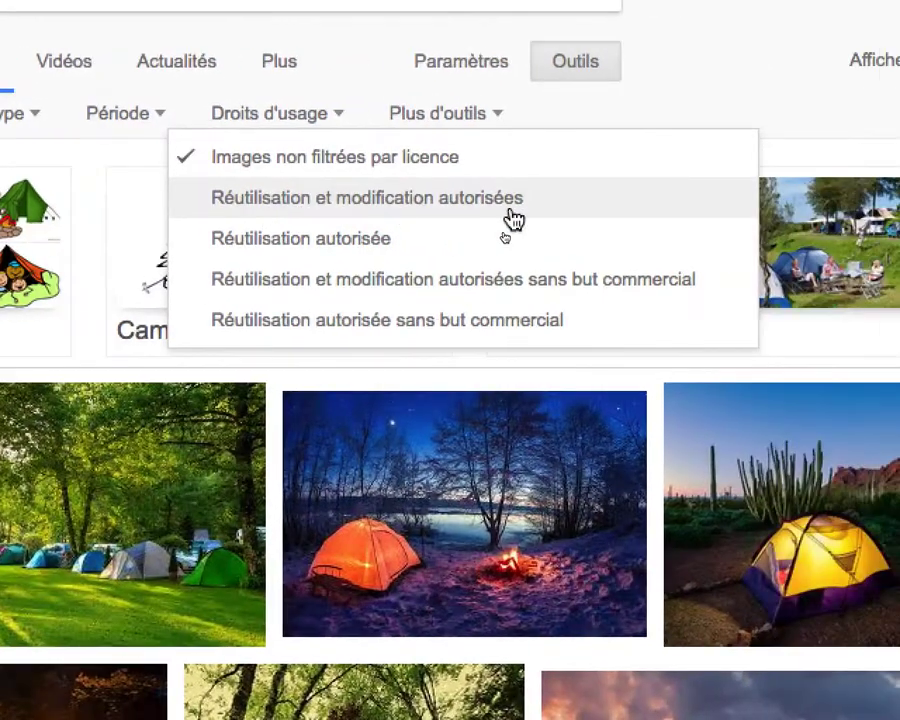
left_click(511, 214)
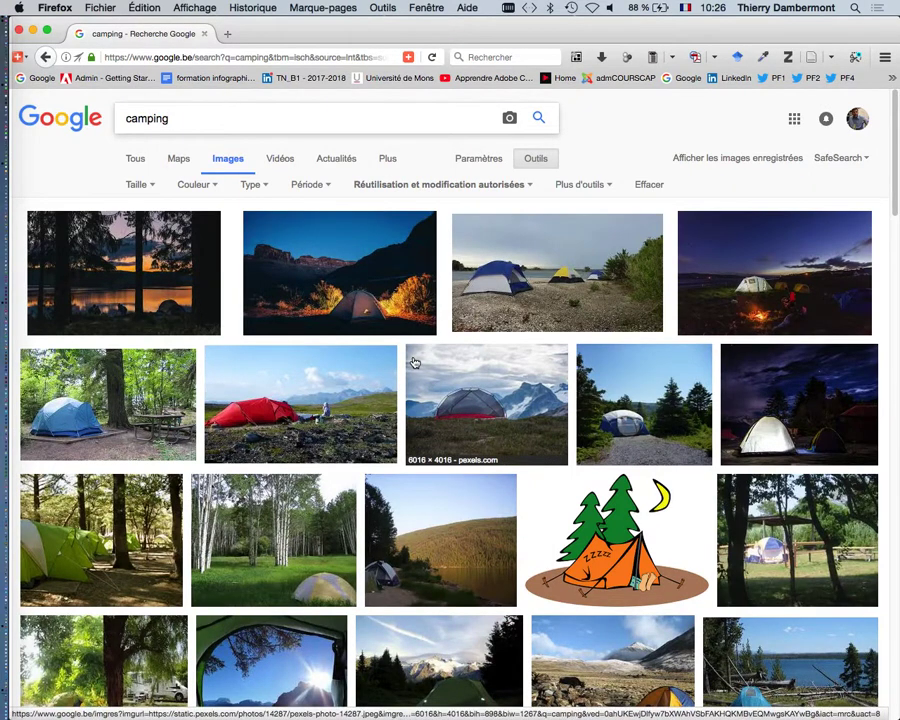
scroll(414, 362, "down", 2)
scroll(410, 362, "down", 2)
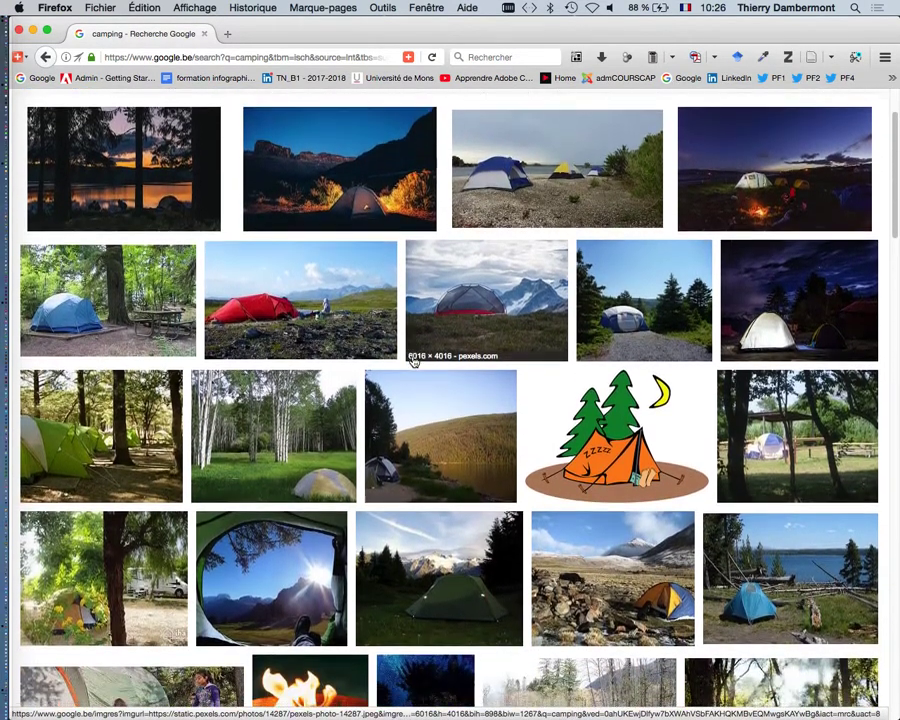
scroll(410, 362, "up", 4)
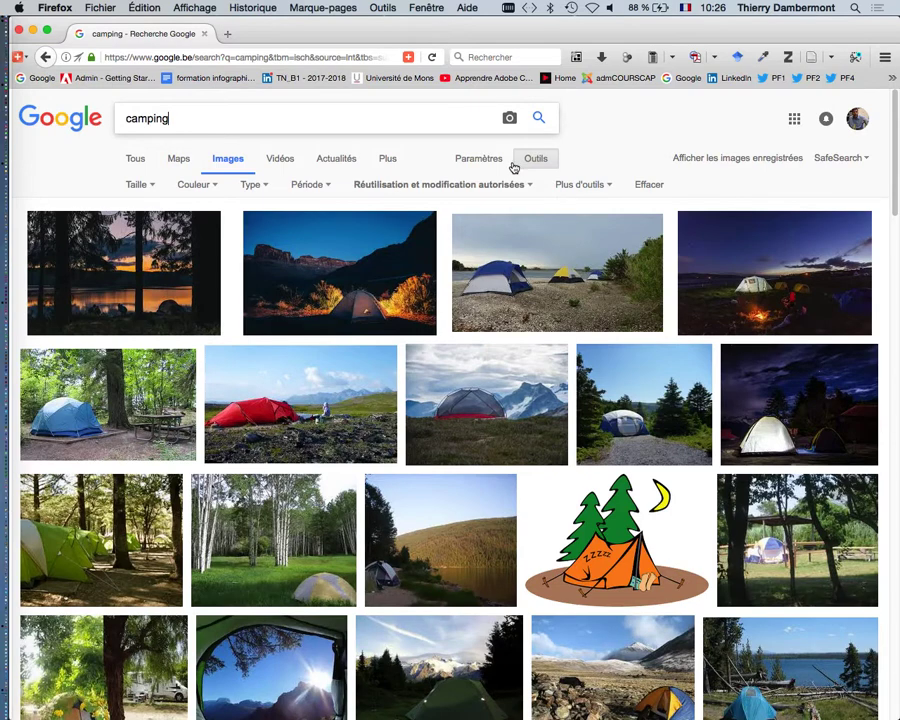
- Switch to InDesign and view the empty first page of the document at 25% zoom
key("super+Tab")
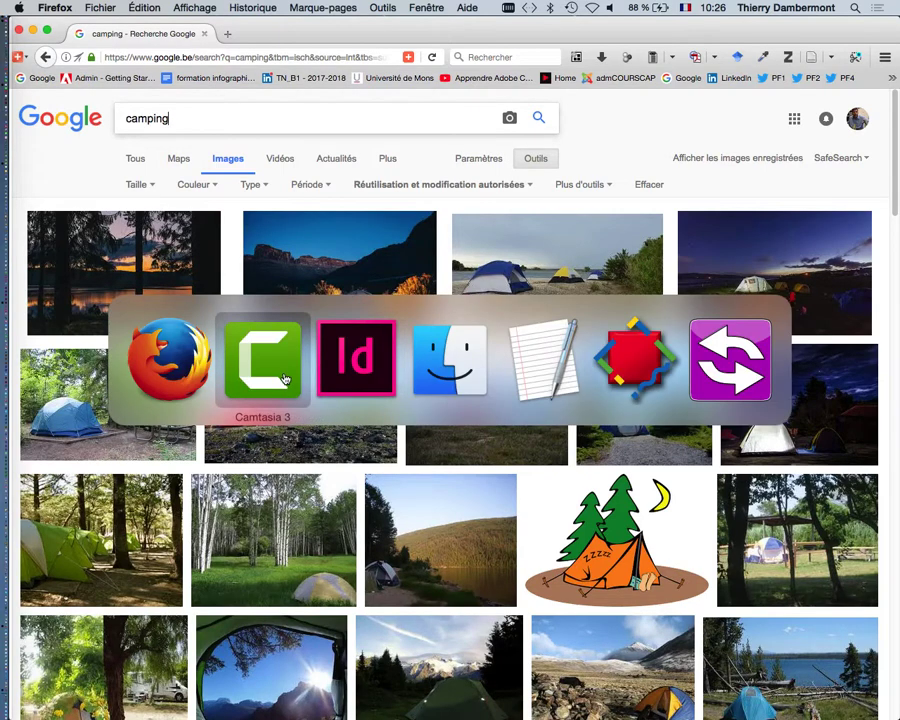
key("super+minus")
key("super+minus")
key("super+minus")
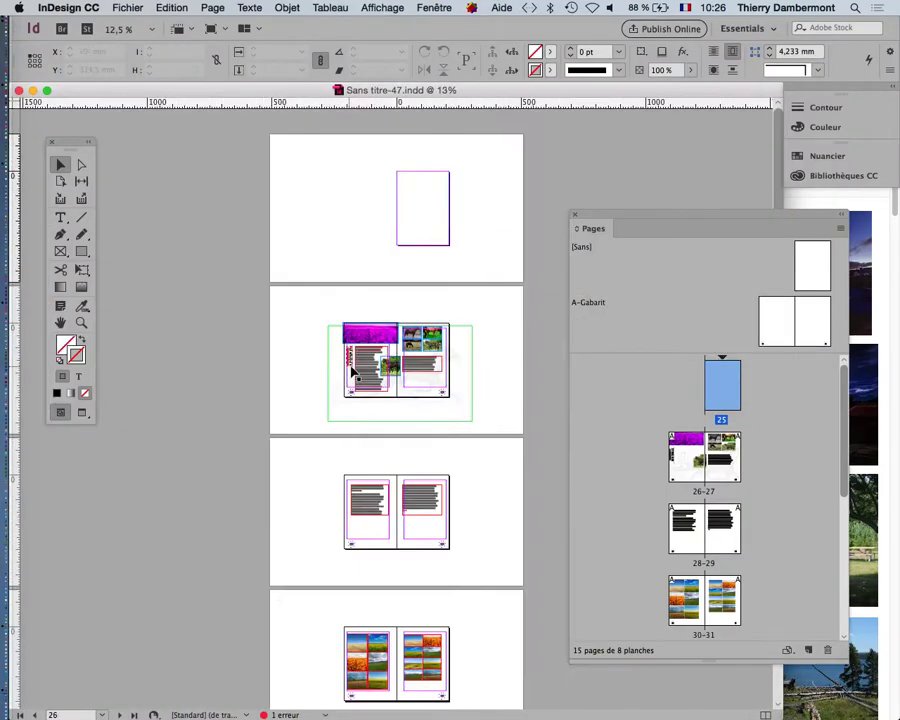
key("super+equal")
scroll(481, 230, "up", 5)
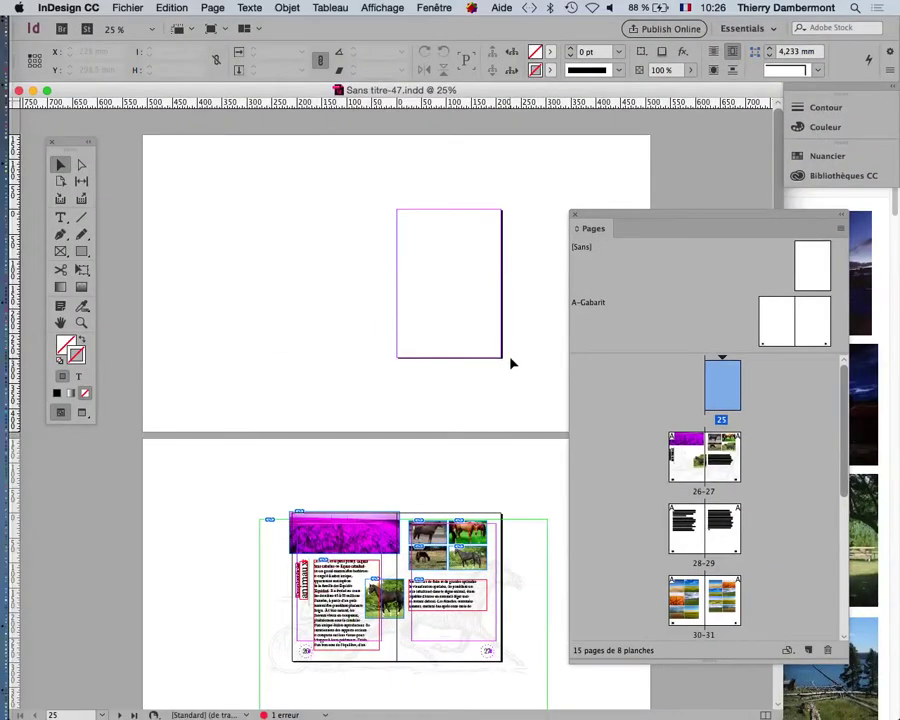
- Switch back to Firefox and limit the camping images to sizes larger than 3264 × 2448 (8 Mpx)
key("super+Tab")
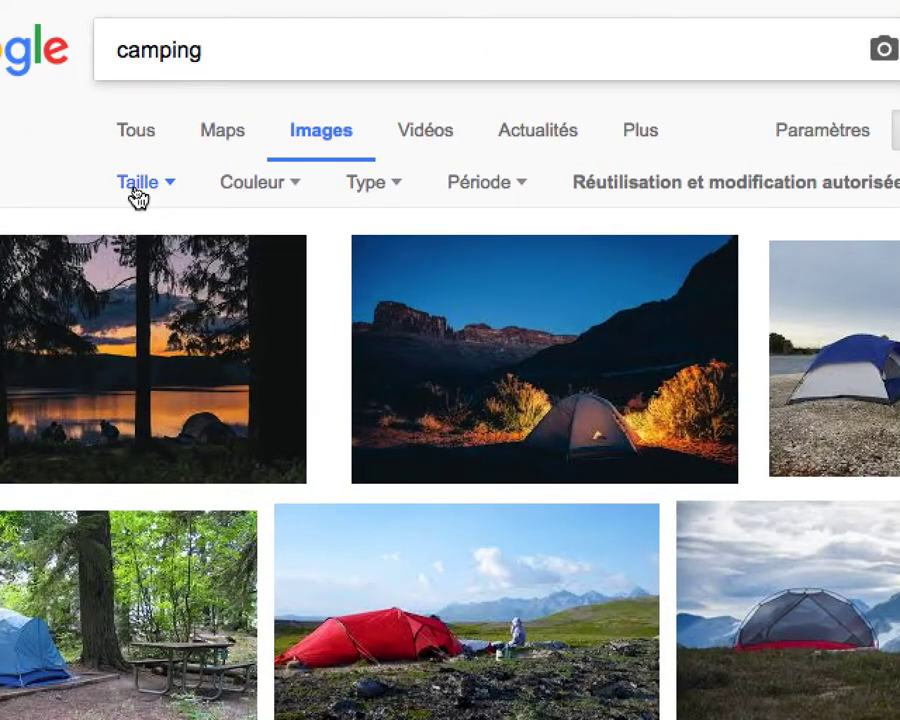
left_click(137, 192)
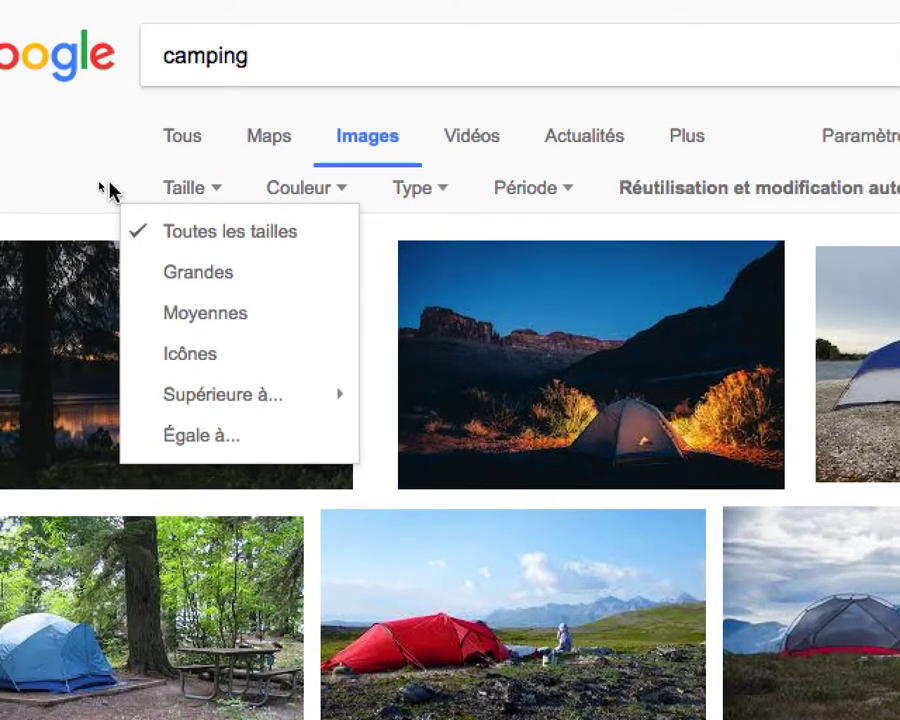
left_click(68, 184)
left_click(136, 189)
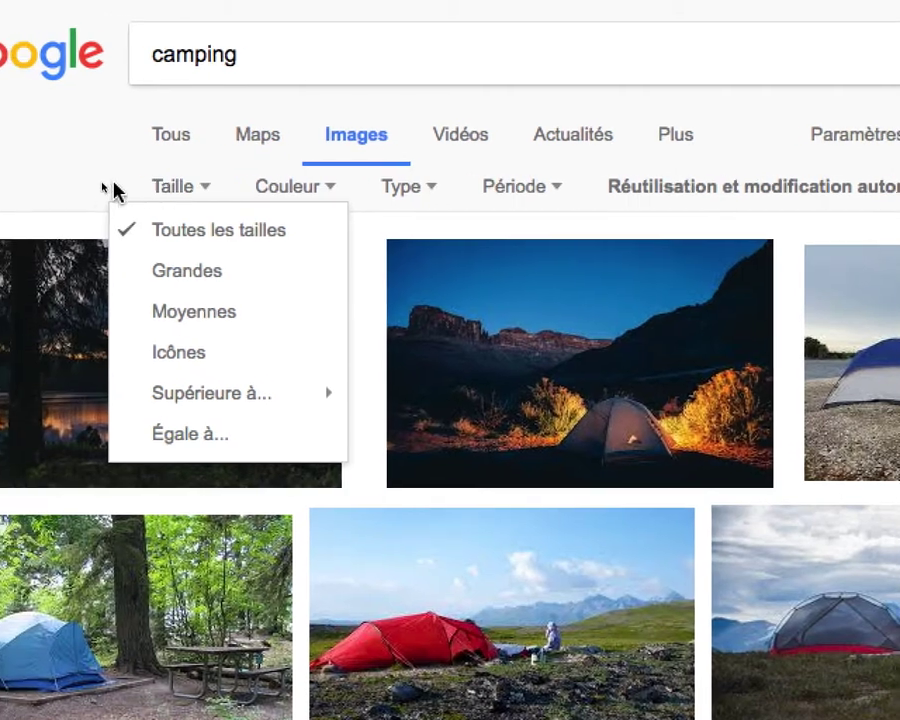
left_click(71, 188)
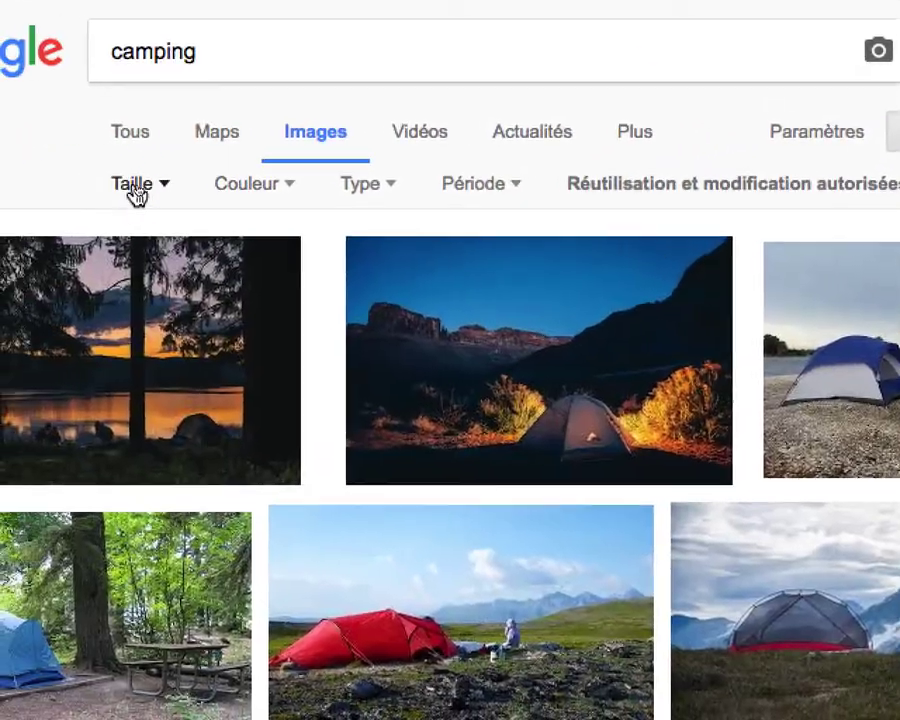
left_click(134, 188)
mouse_move(145, 268)
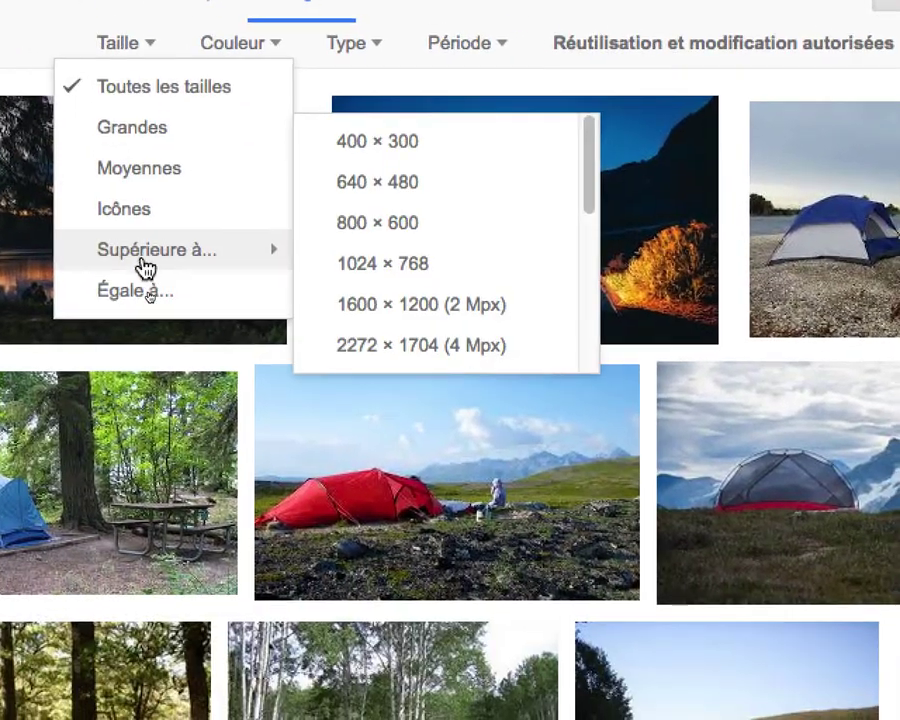
scroll(426, 268, "down", 2)
scroll(240, 268, "down", 2)
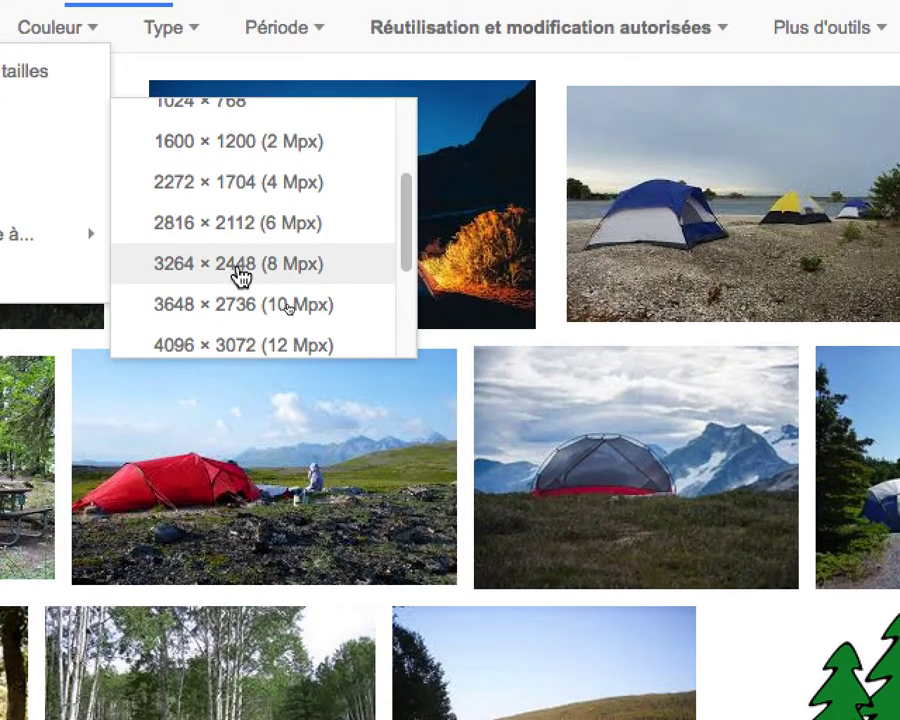
left_click(240, 265)
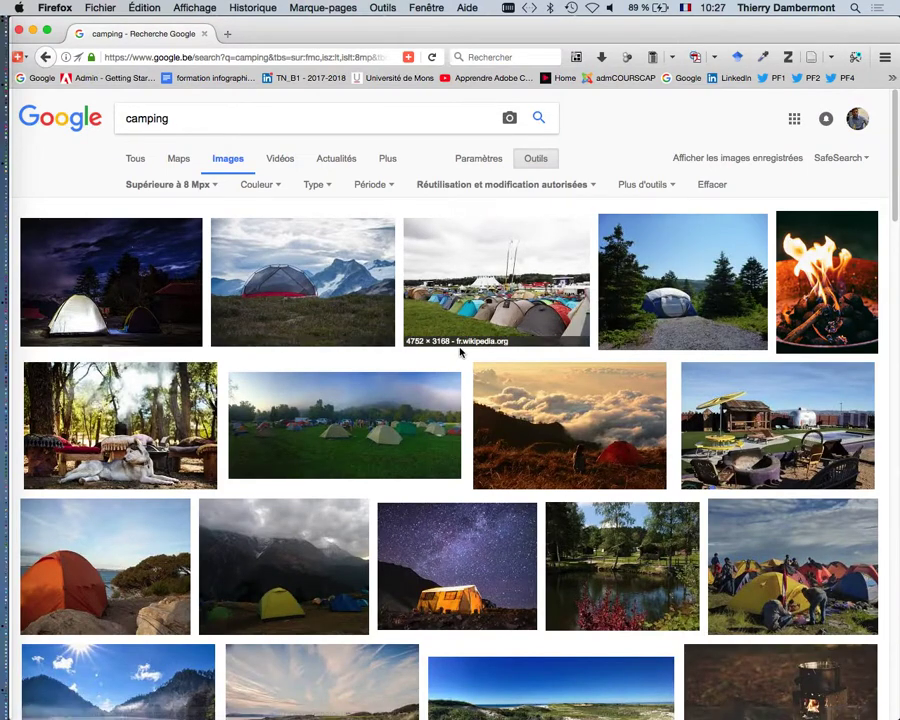
- Open the portrait campfire photo result in a separate tab and display its full-size image
left_click(838, 299, "super")
left_click(297, 34)
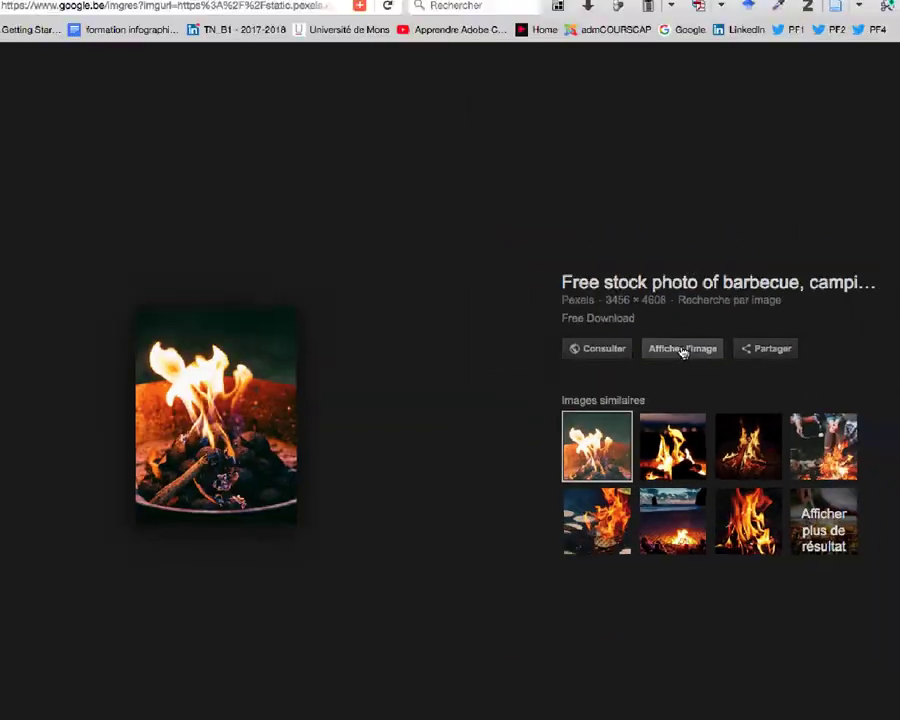
left_click(682, 349)
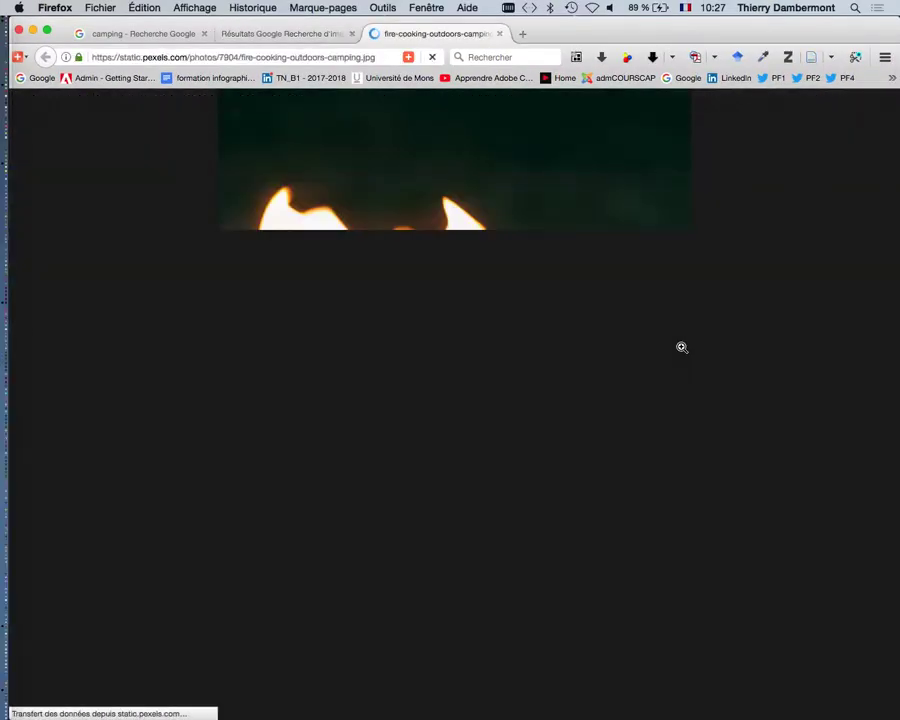
- Review the search results, the campfire preview and its full-size image in their open tabs
left_click(114, 34)
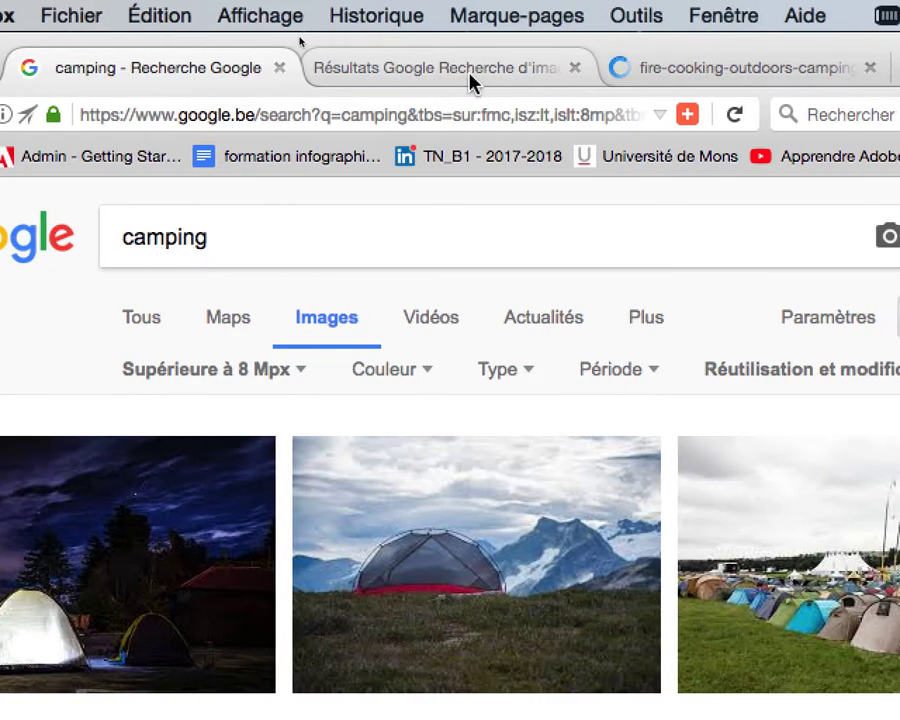
left_click(500, 68)
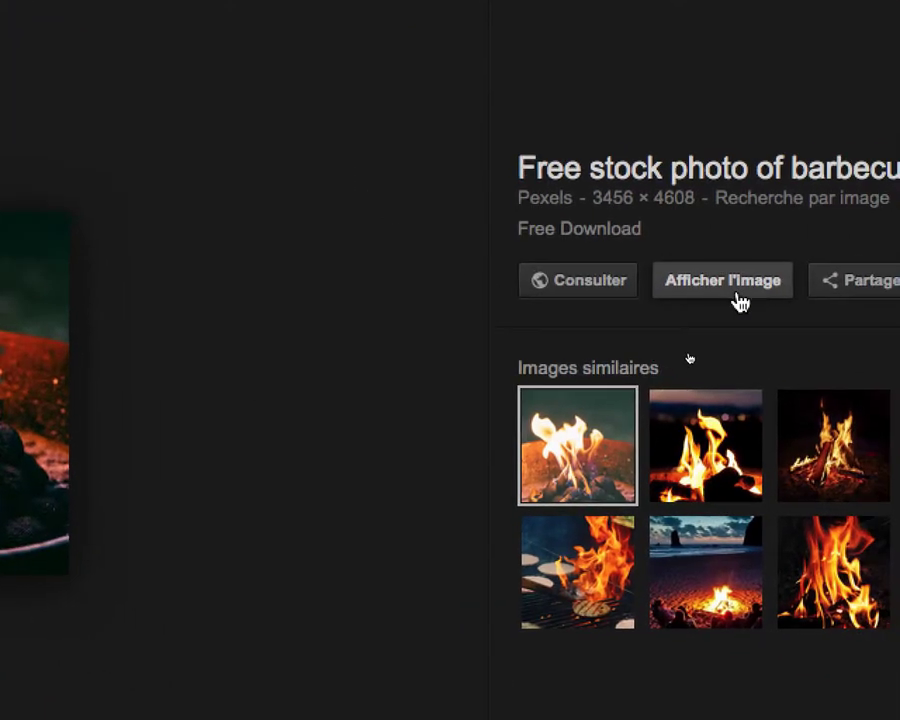
left_click(743, 300)
left_click(552, 68)
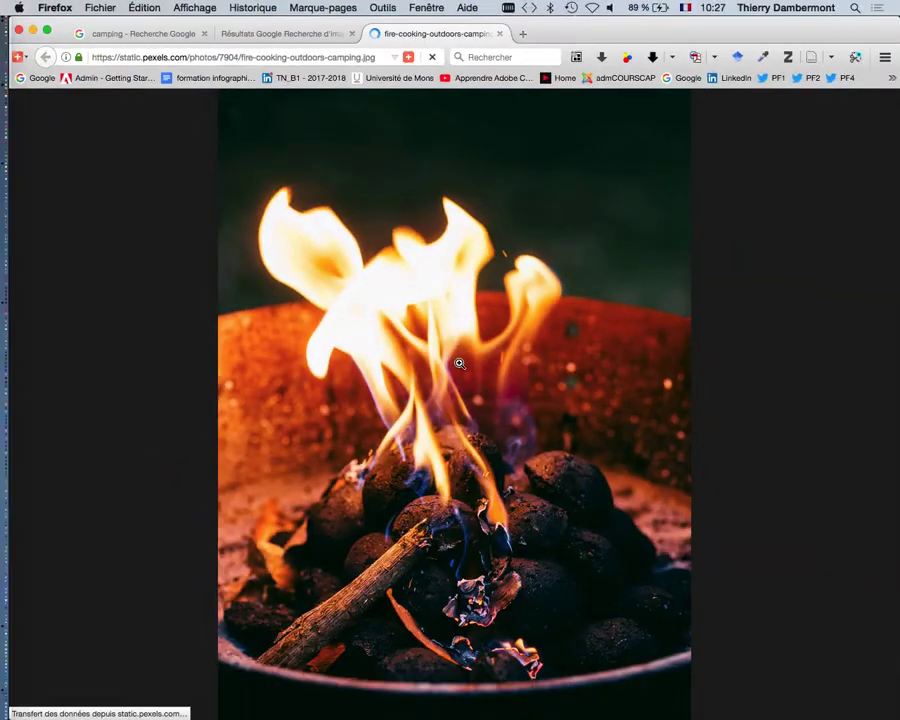
left_click(608, 719)
left_click(465, 455)
left_click(440, 525)
left_click(440, 524)
left_click(318, 34)
left_click(163, 34)
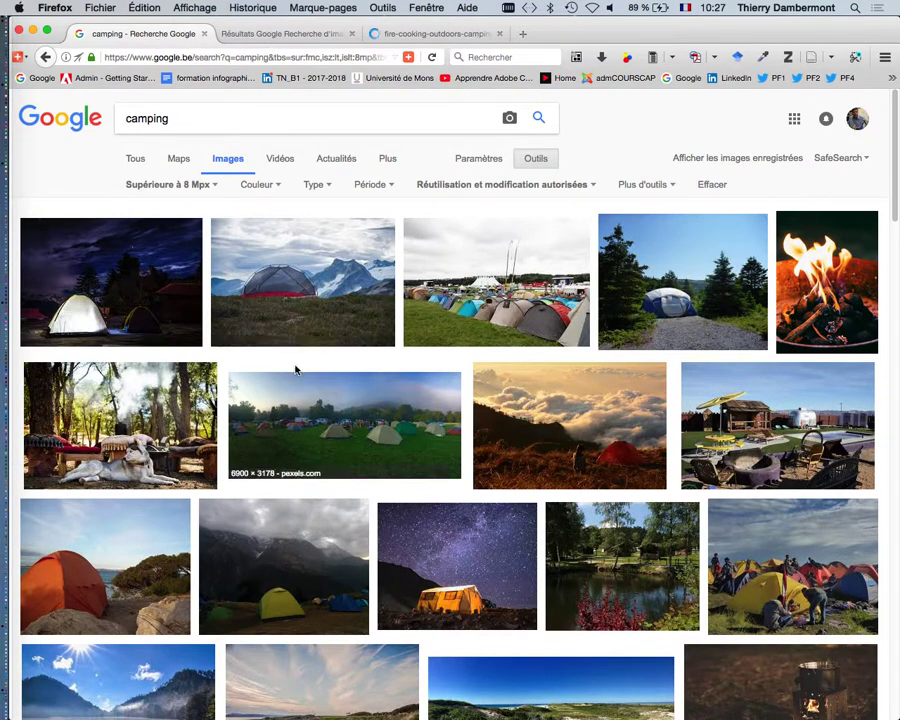
- Examine the filtered camping results for another suitable photo and recheck the open campfire tabs
scroll(297, 370, "down", 2)
scroll(297, 372, "down", 5)
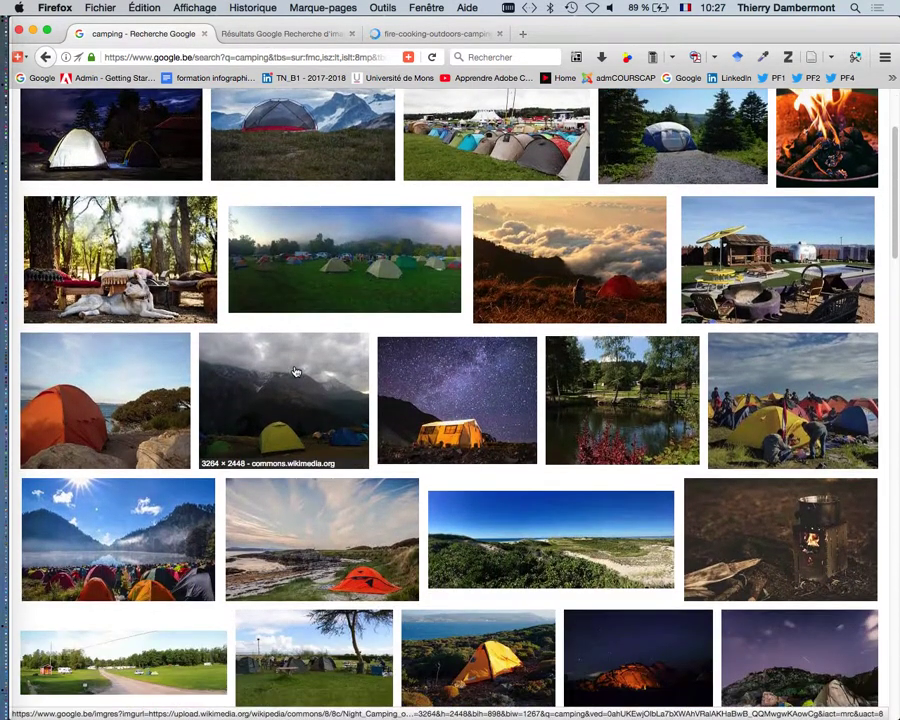
scroll(293, 370, "down", 1)
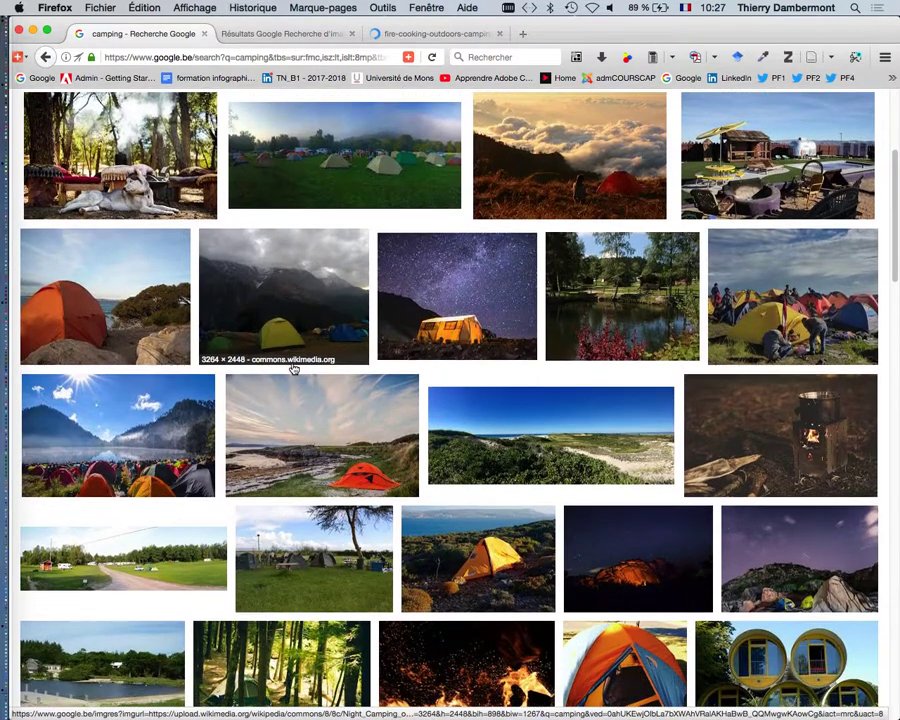
scroll(293, 368, "up", 4)
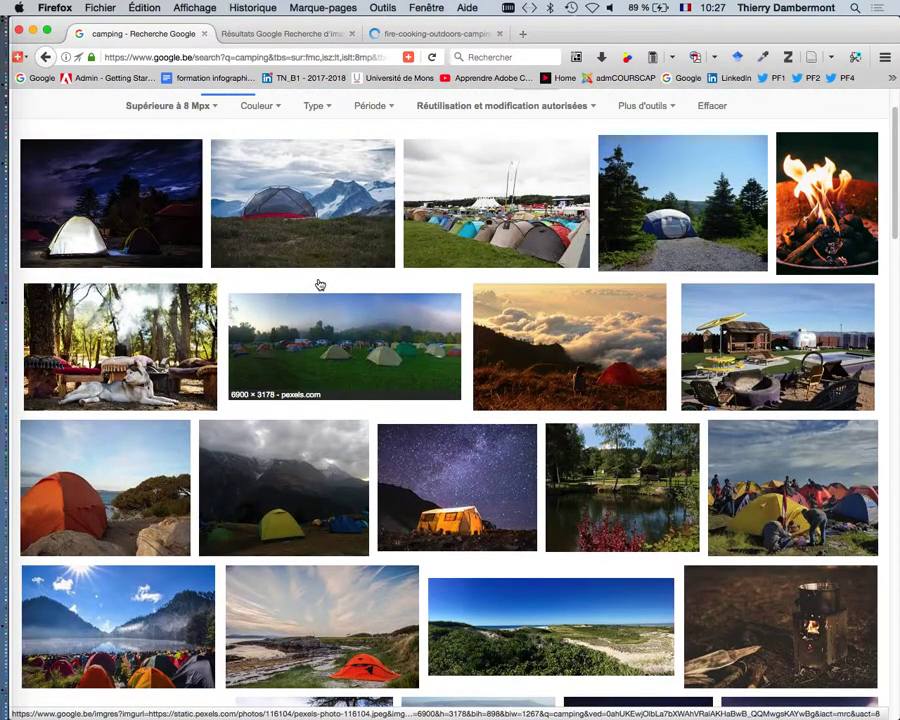
scroll(317, 283, "up", 1)
left_click(433, 35)
left_click(305, 34)
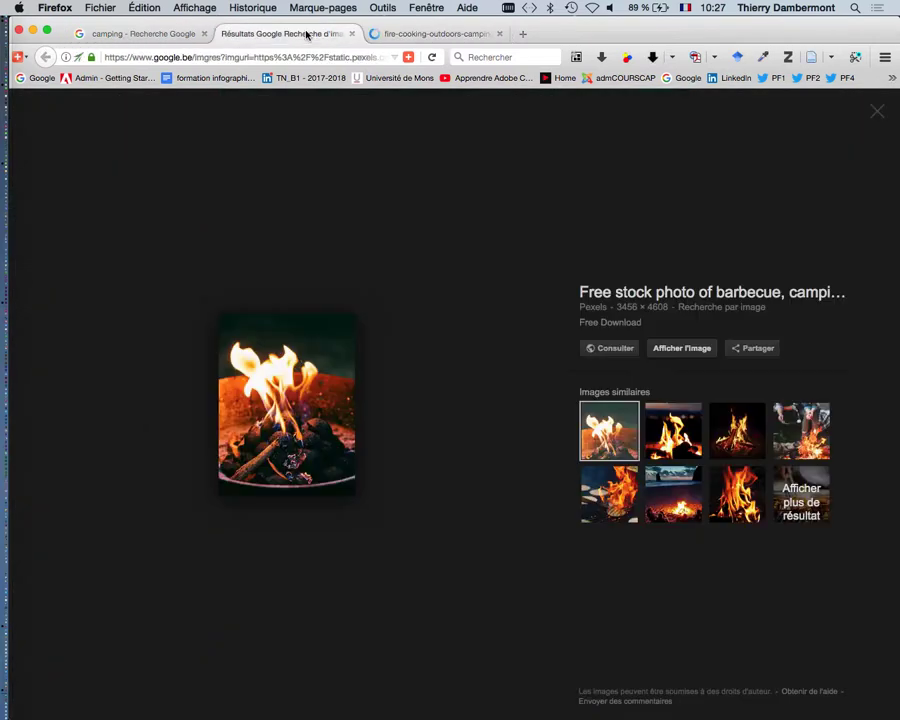
left_click(150, 34)
- Open the photo of the lit orange tent under the starry sky in a separate tab and display its full-size image
scroll(620, 580, "down", 1)
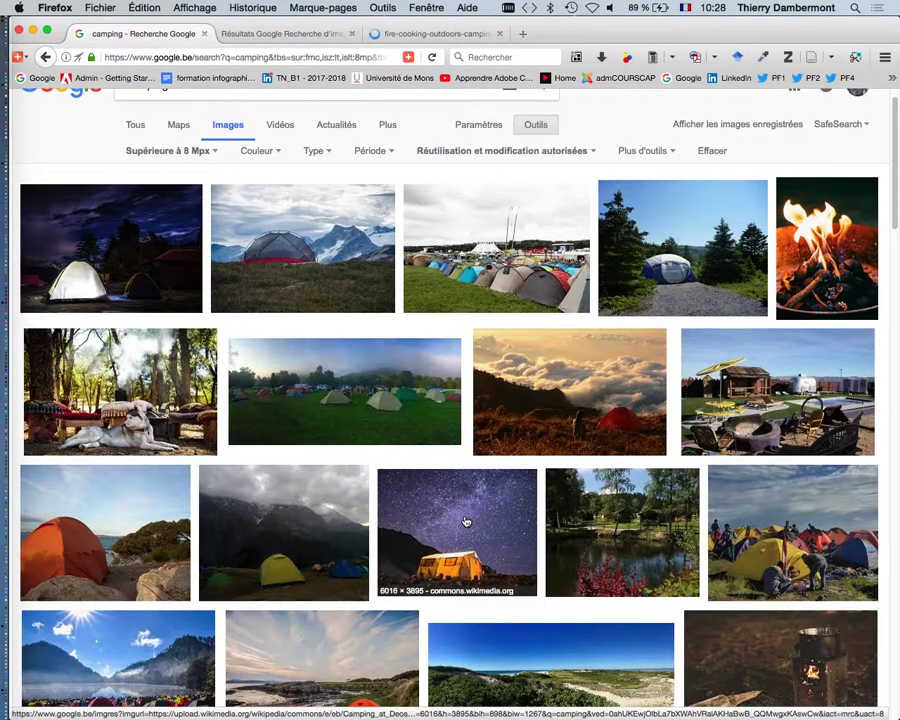
middle_click(466, 522)
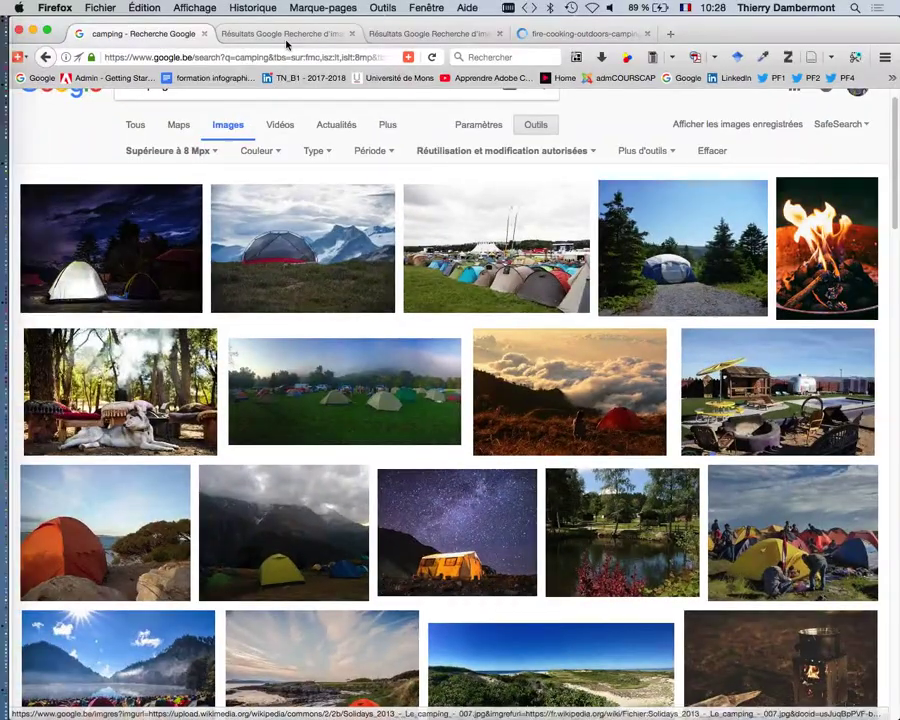
left_click(545, 37)
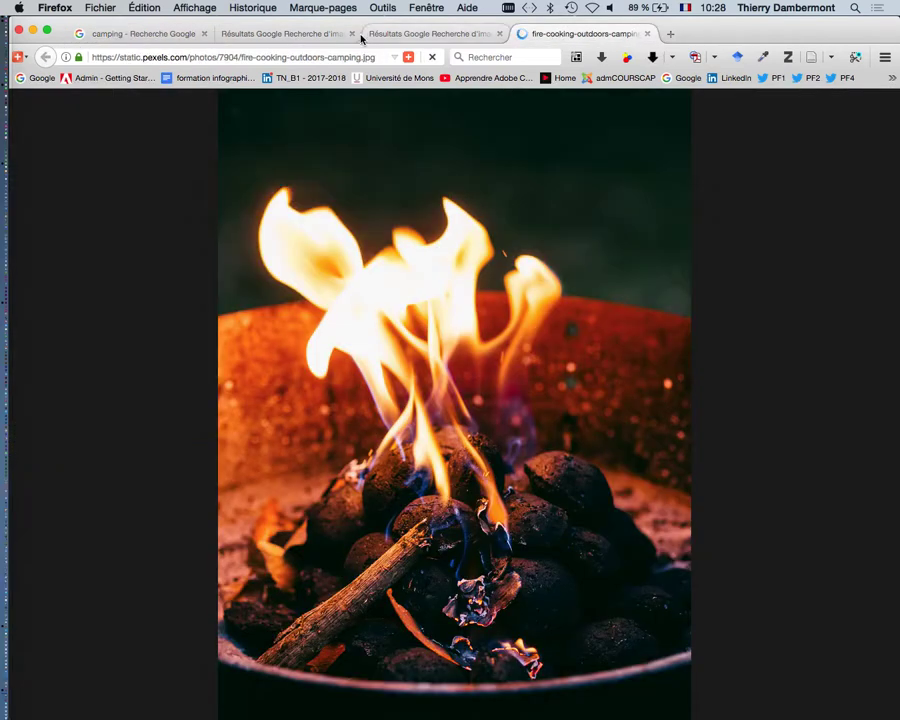
left_click(330, 36)
left_click(670, 347)
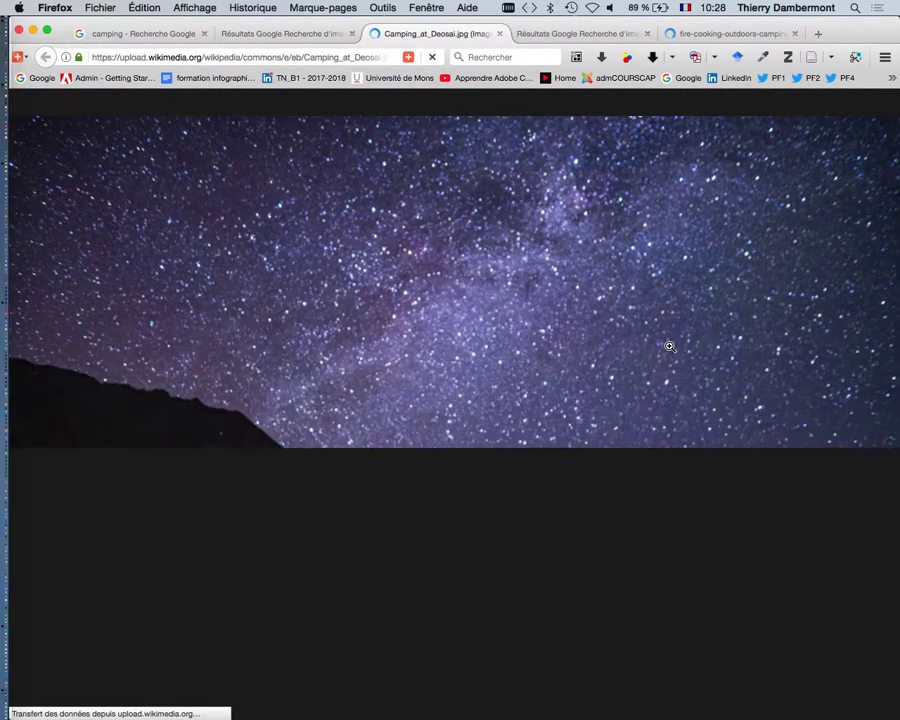
- Inspect the starry-sky tent photo at actual size and start saving it with the desktop (Bureau) as the destination
left_click(504, 376)
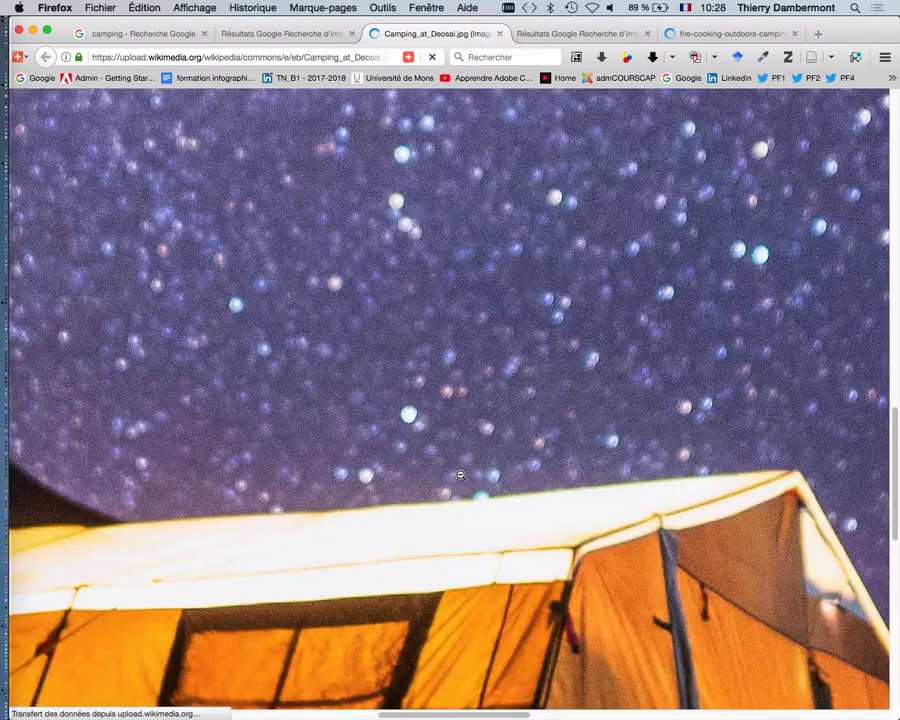
left_click(565, 354)
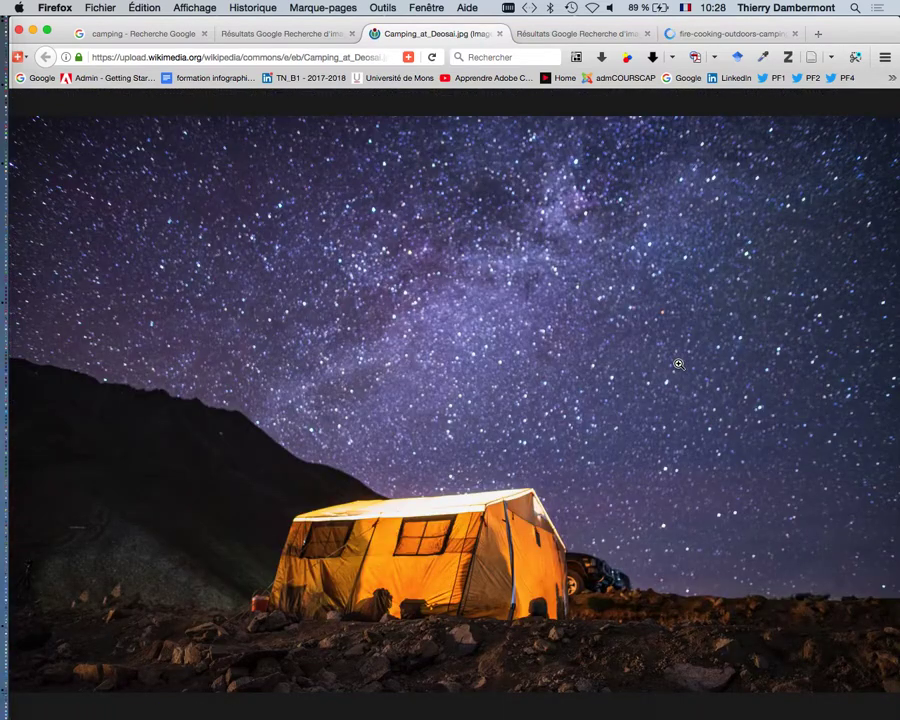
right_click(430, 377)
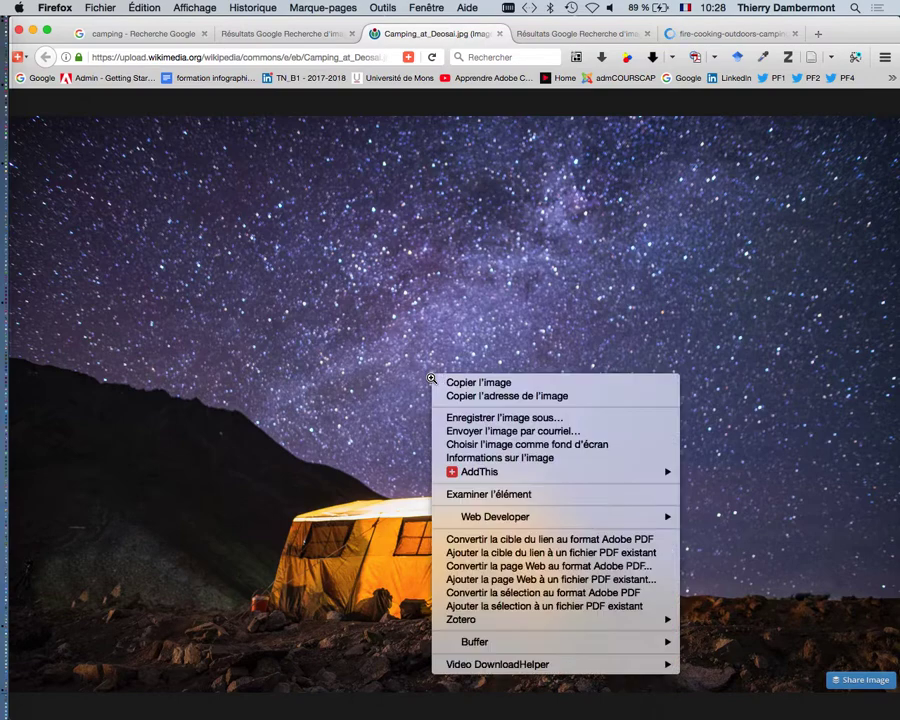
left_click(476, 418)
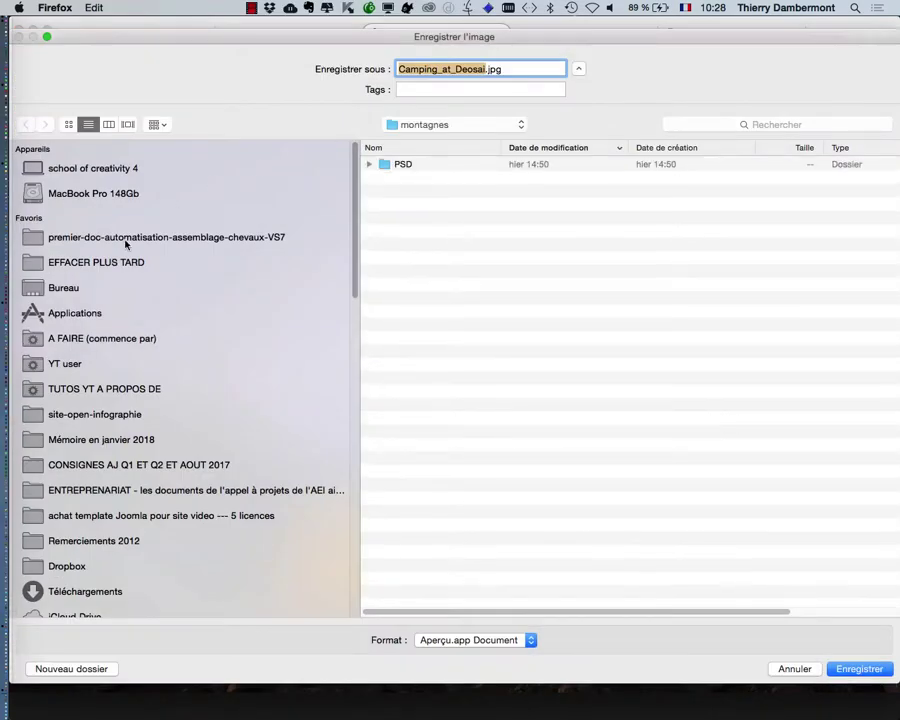
left_click(68, 290)
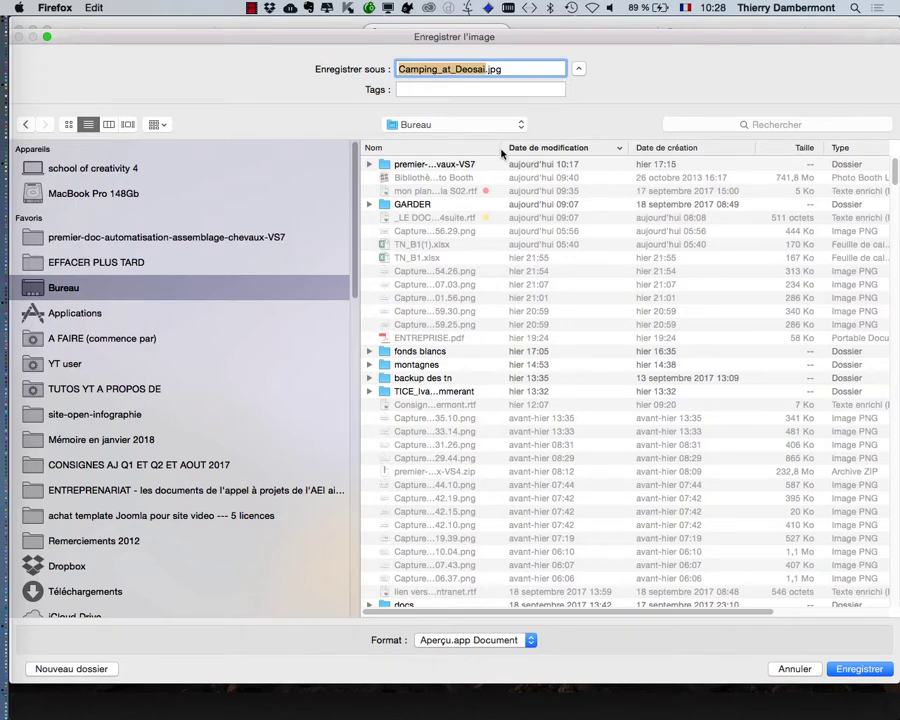
left_click_drag(505, 147, 618, 160)
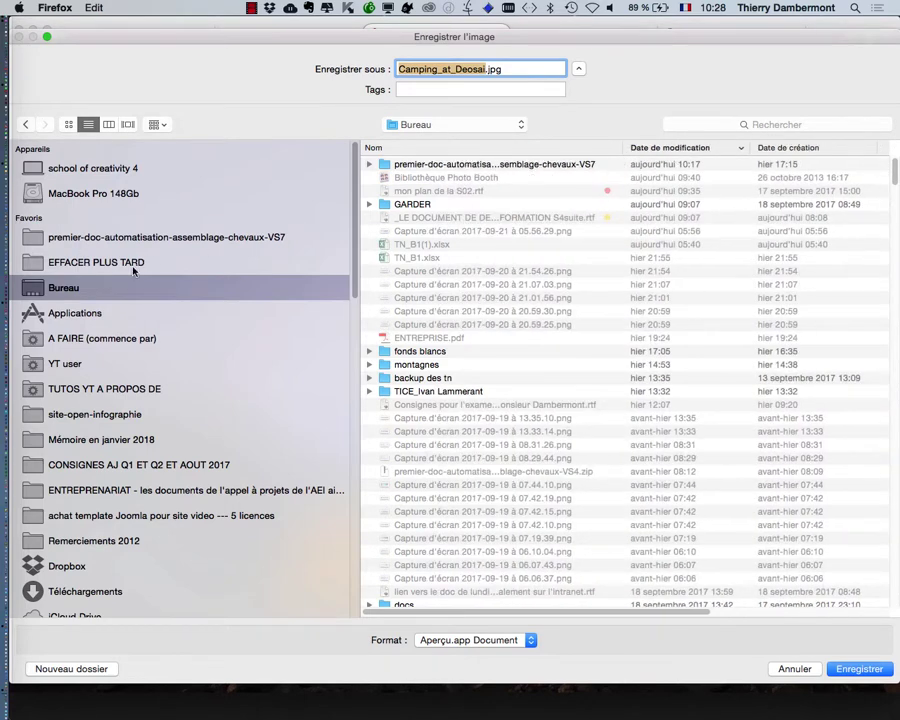
- Create a folder named couverture on the desktop and save the tent photo in it as Camping_at_Deosai.jpg
left_click(389, 165)
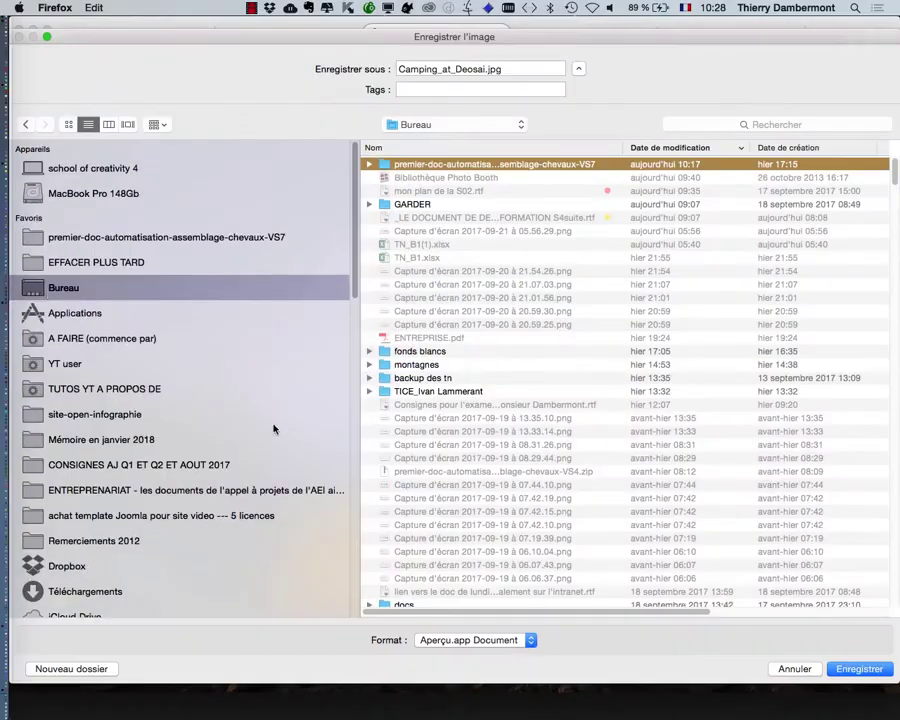
left_click_drag(895, 683, 718, 513)
left_click_drag(544, 43, 646, 114)
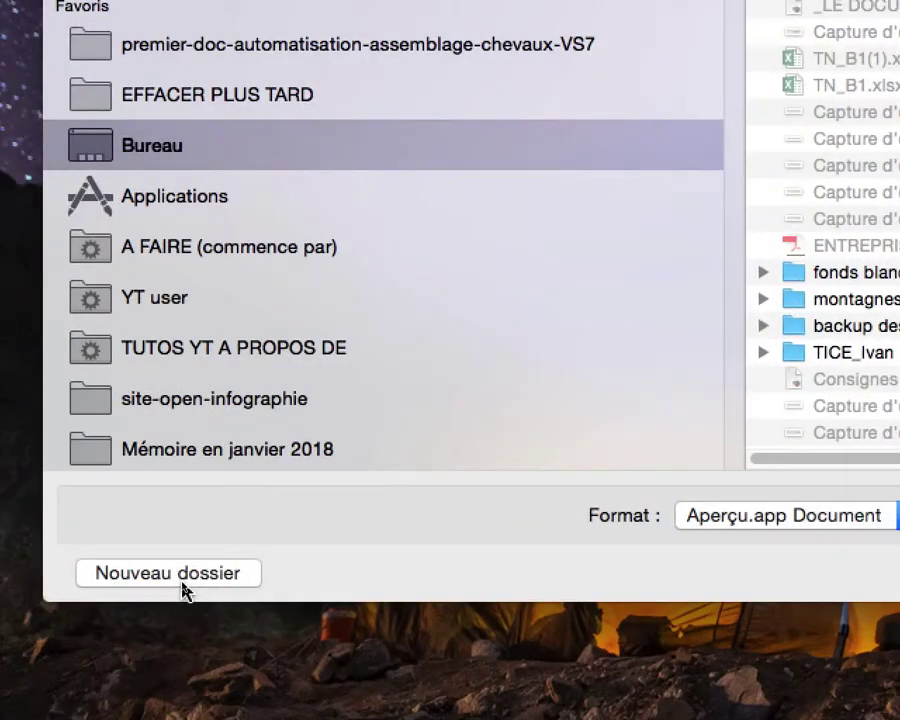
left_click(183, 586)
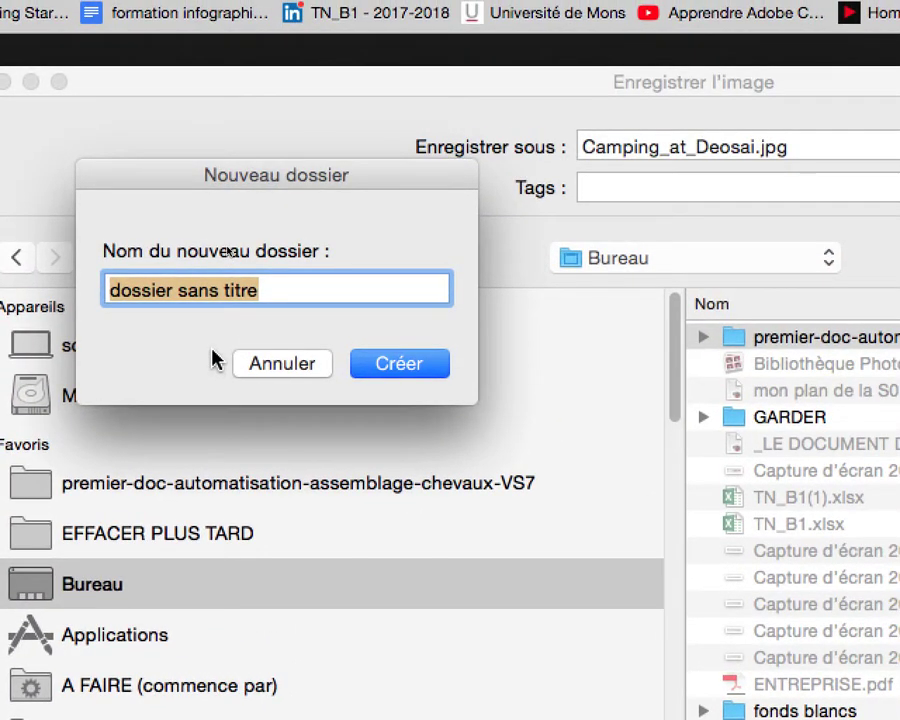
type("couverture")
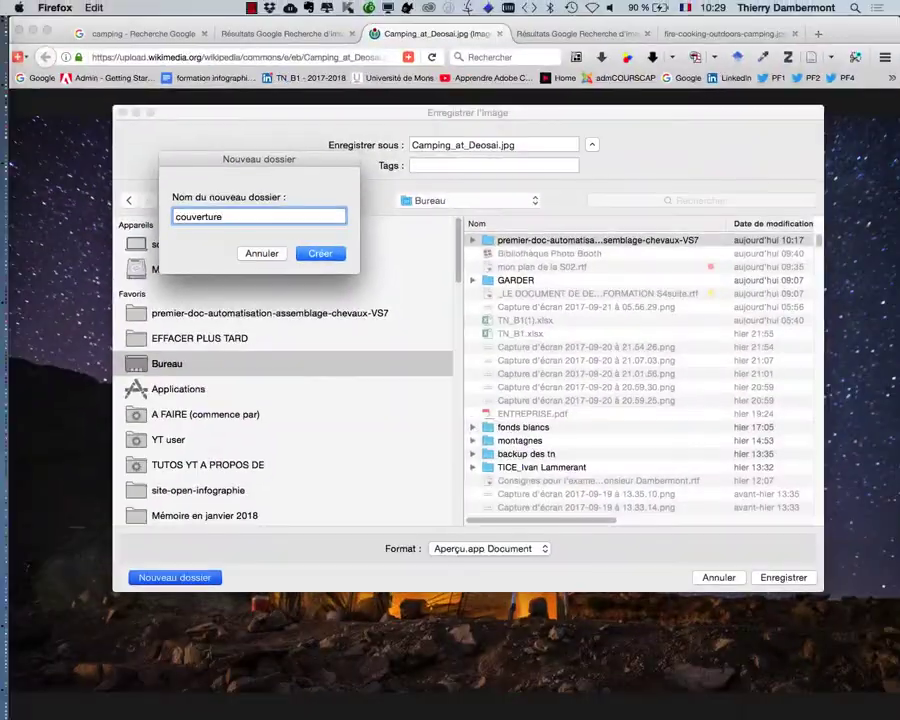
key("Return")
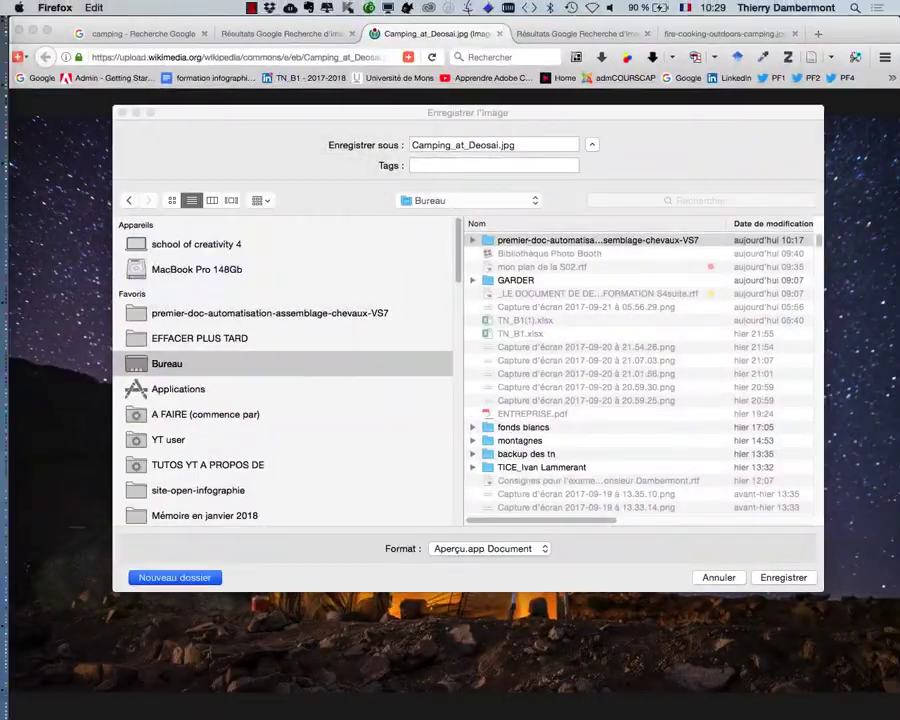
key("Return")
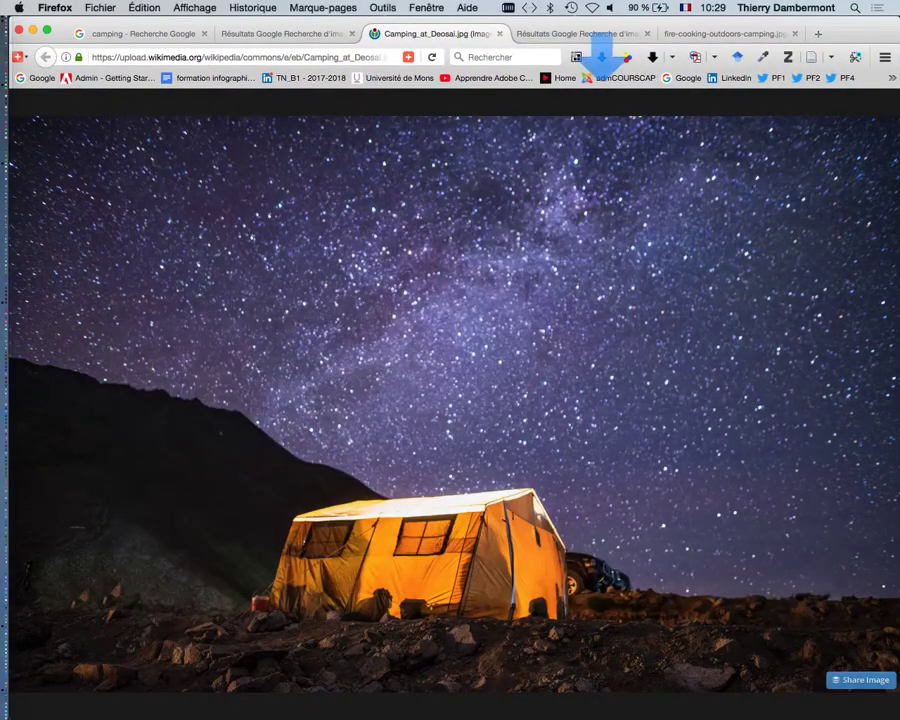
- Recheck the tent photo's detail at actual size and start saving the full-size campfire image from its open tab
left_click(394, 636)
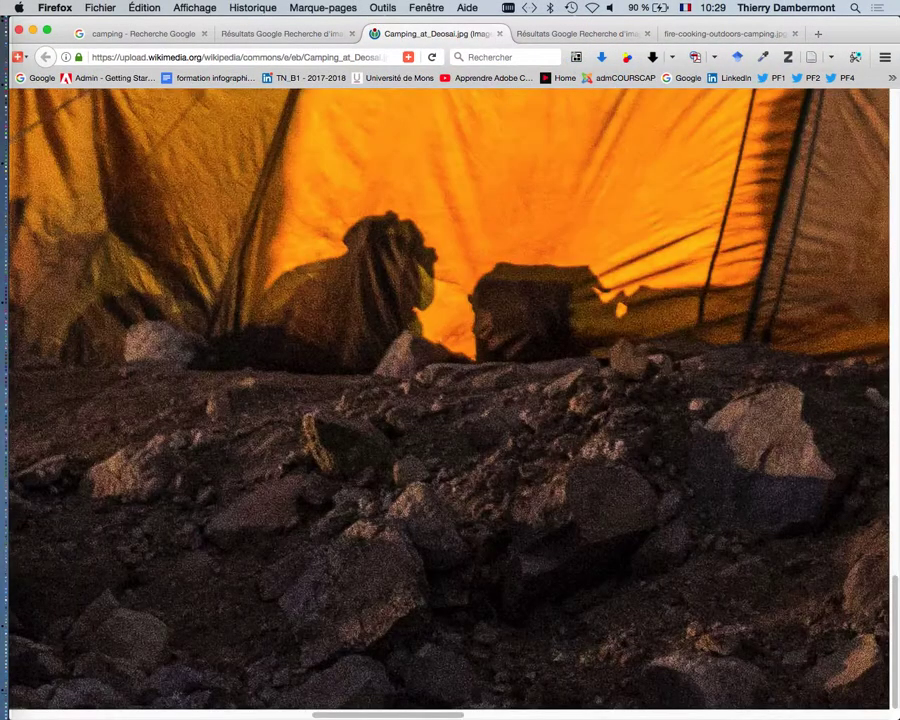
left_click(394, 636)
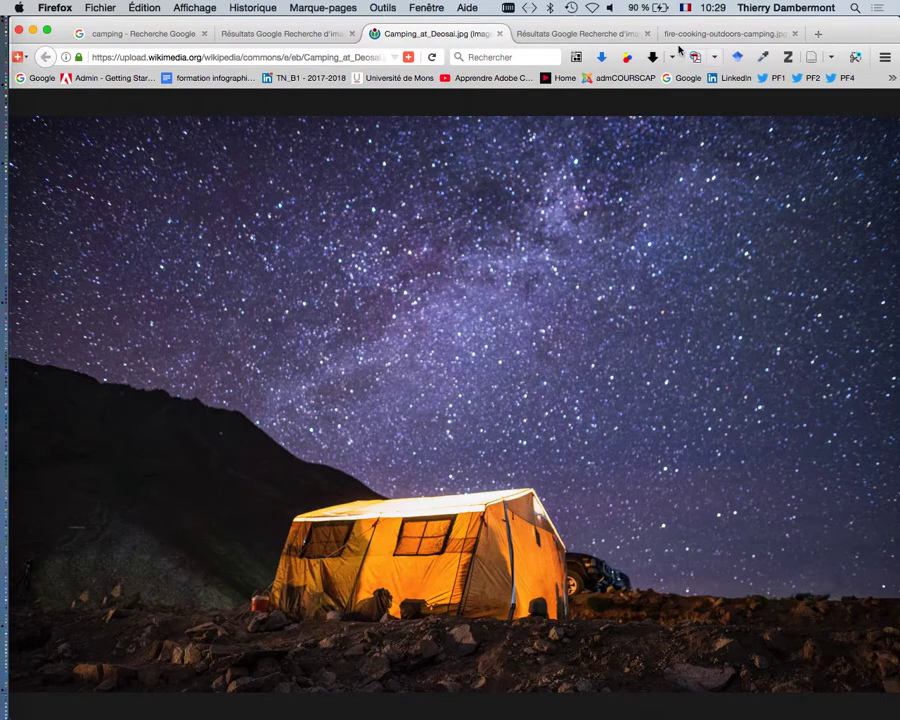
left_click(565, 33)
left_click(702, 37)
right_click(436, 282)
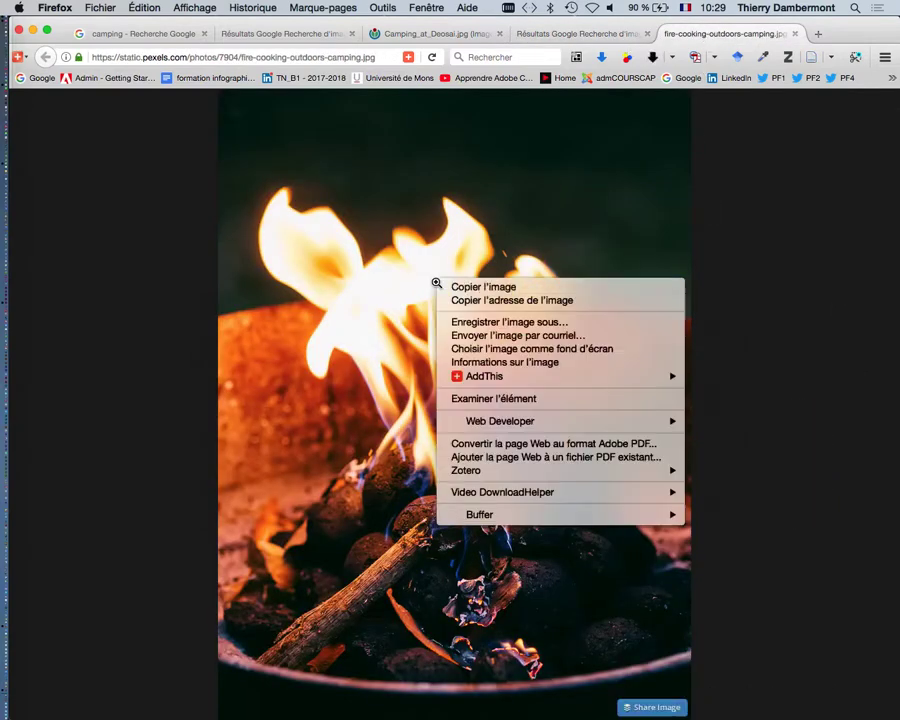
left_click(476, 322)
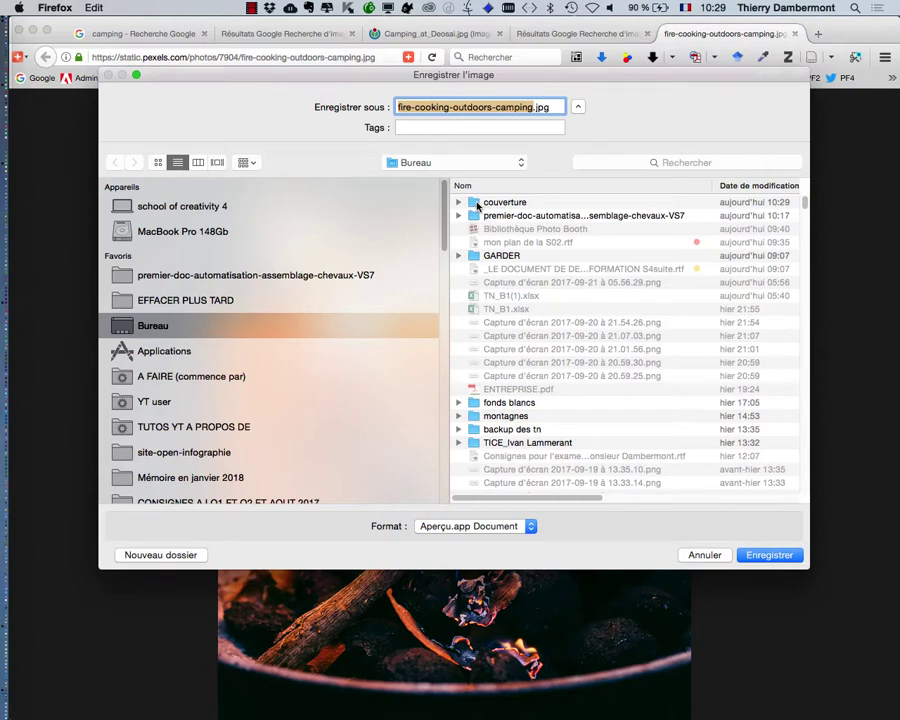
- Save the campfire photo in the couverture folder as fire-cooking-outdoors-camping.jpg
left_click(477, 204)
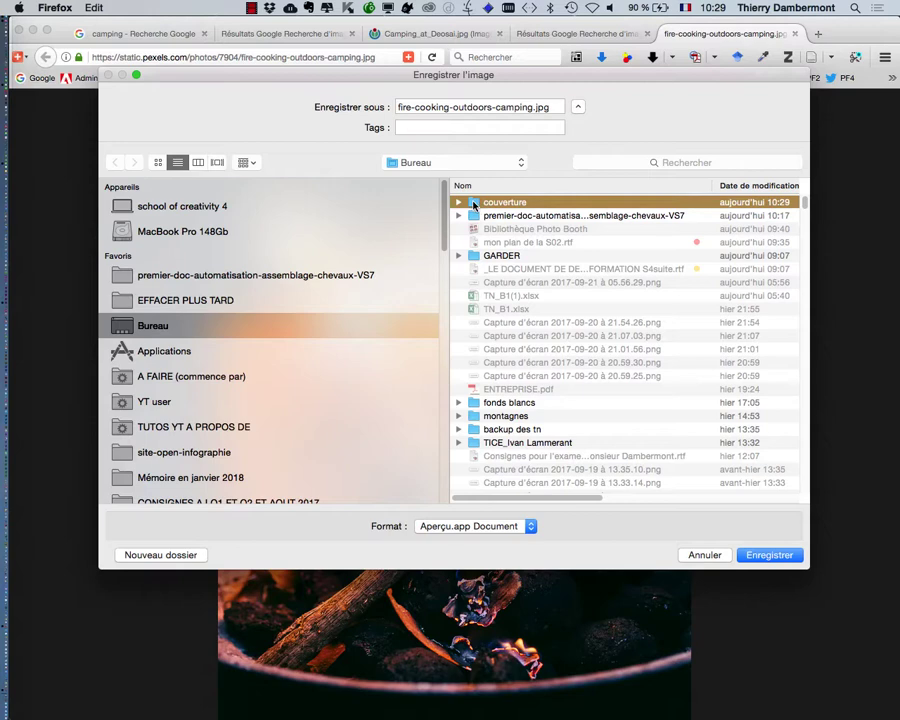
double_click(475, 204)
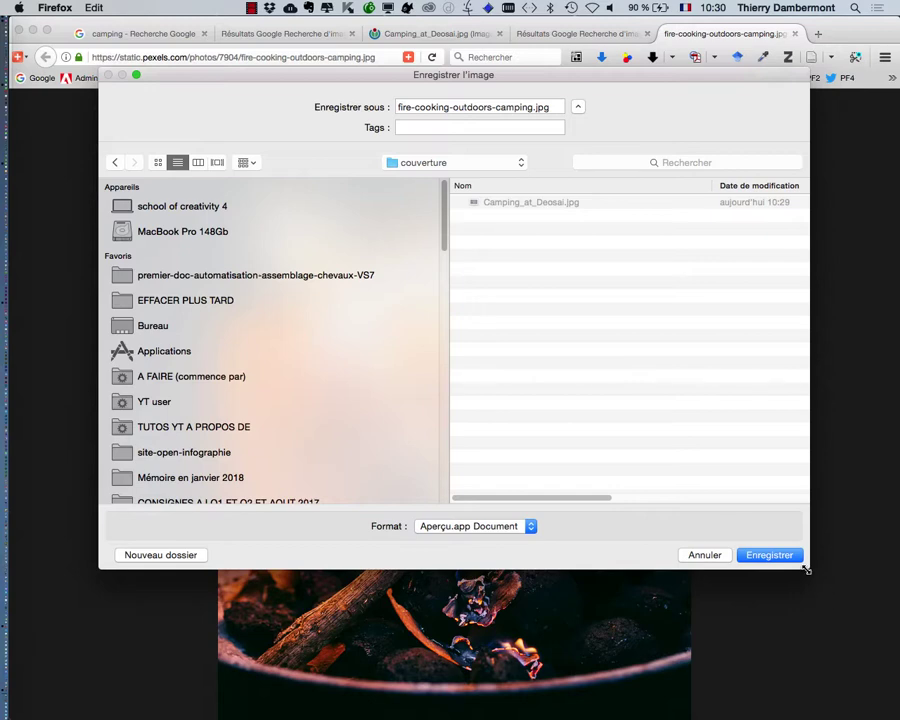
left_click_drag(806, 566, 747, 585)
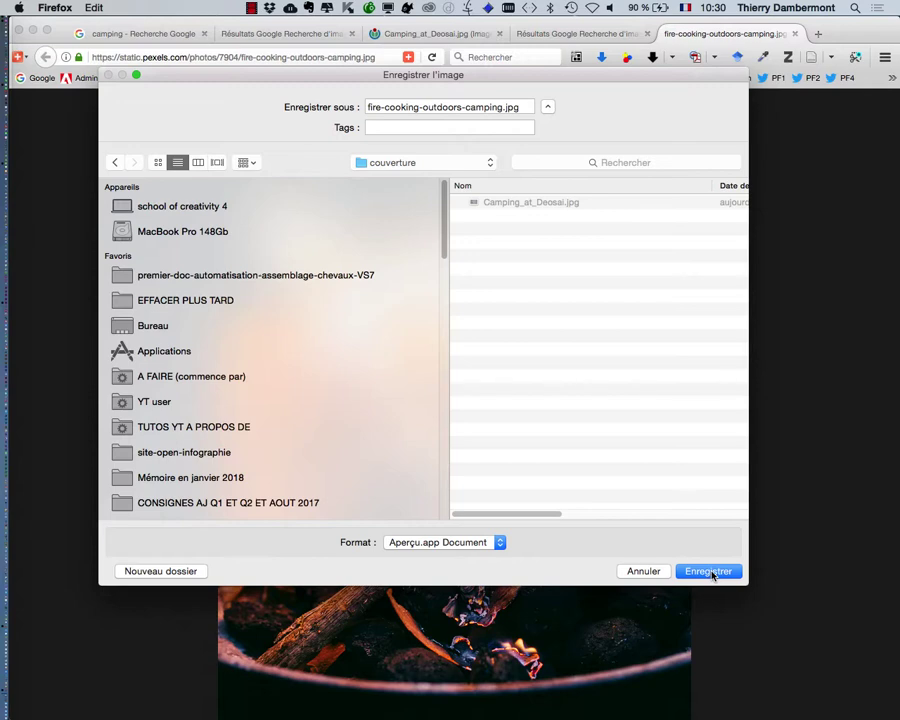
left_click(710, 572)
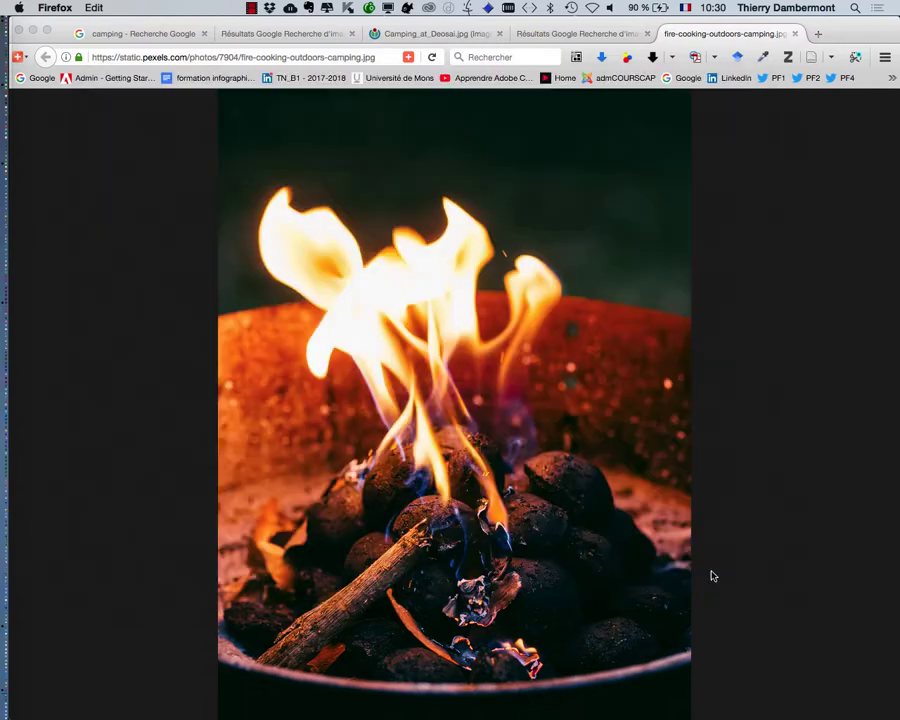
- Minimize the browser window and switch to the InDesign document Sans titre-47.indd
left_click(33, 31)
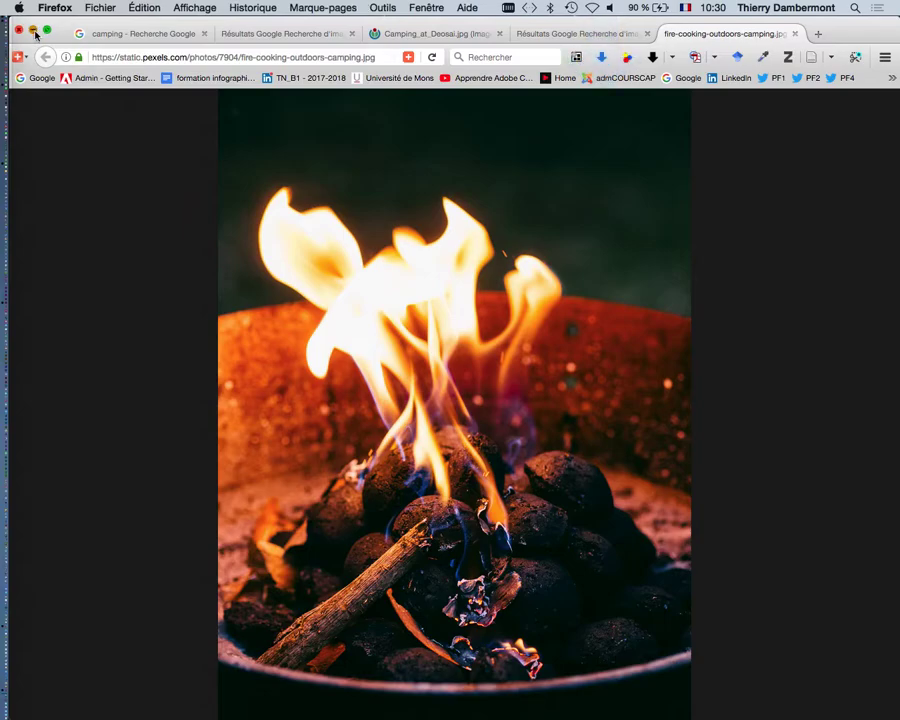
left_click(302, 92)
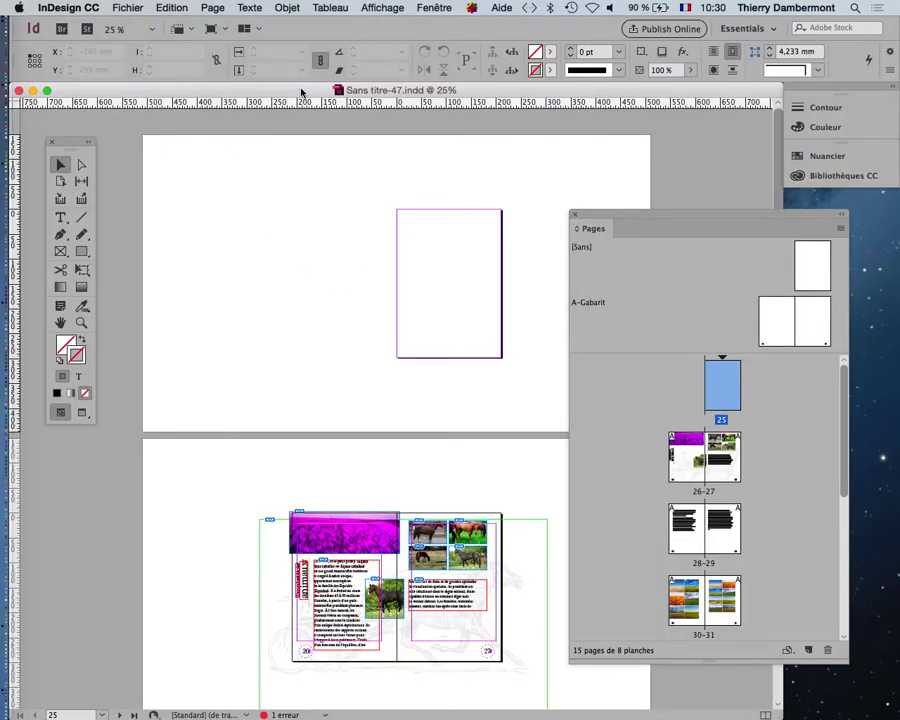